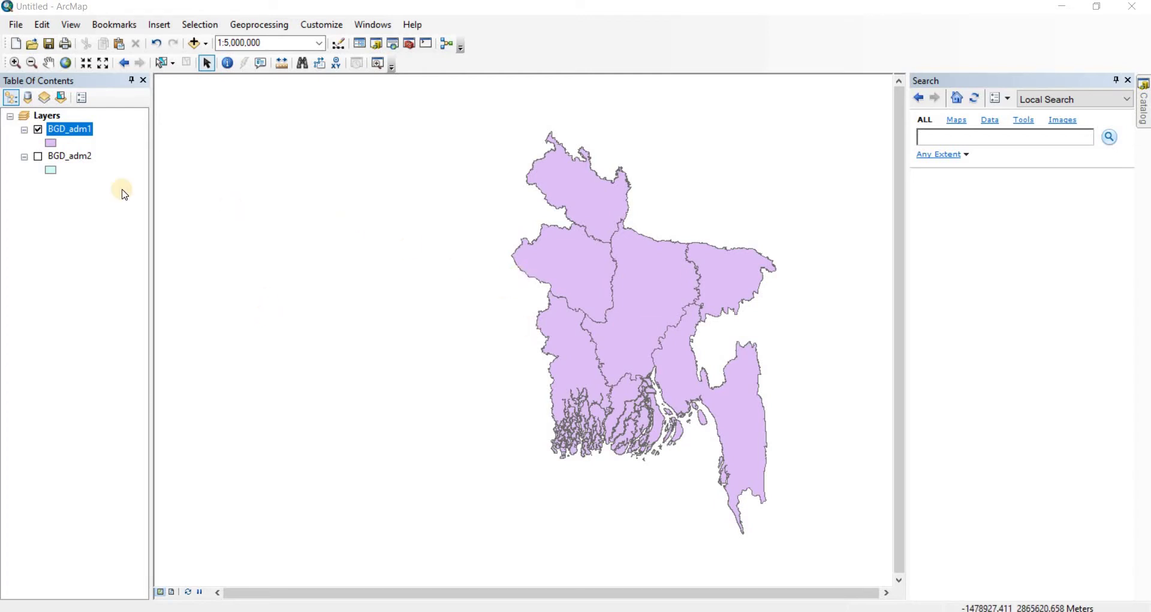
Open the BGD_adm1 attribute table to inspect its fields, then close it.
right_click(78, 133)
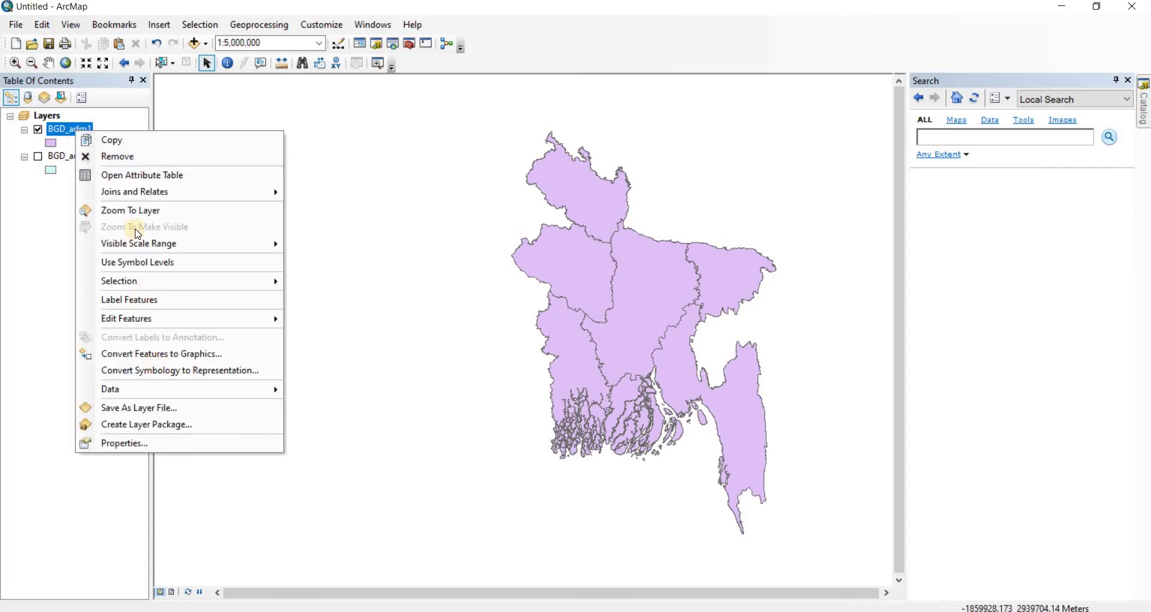
left_click(142, 175)
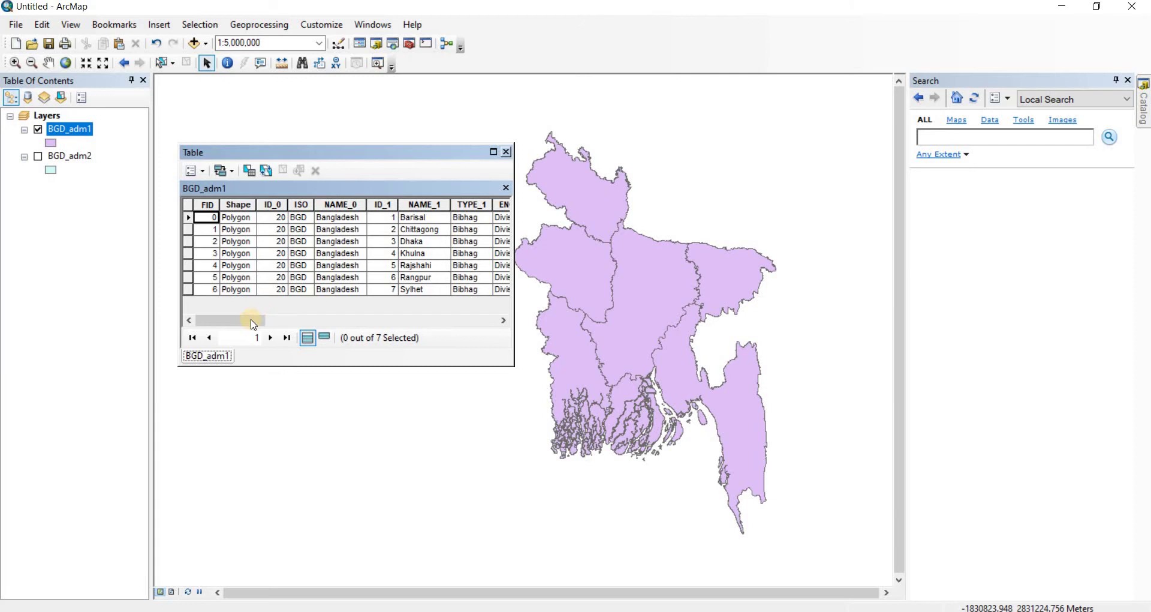
left_click_drag(253, 325, 277, 324)
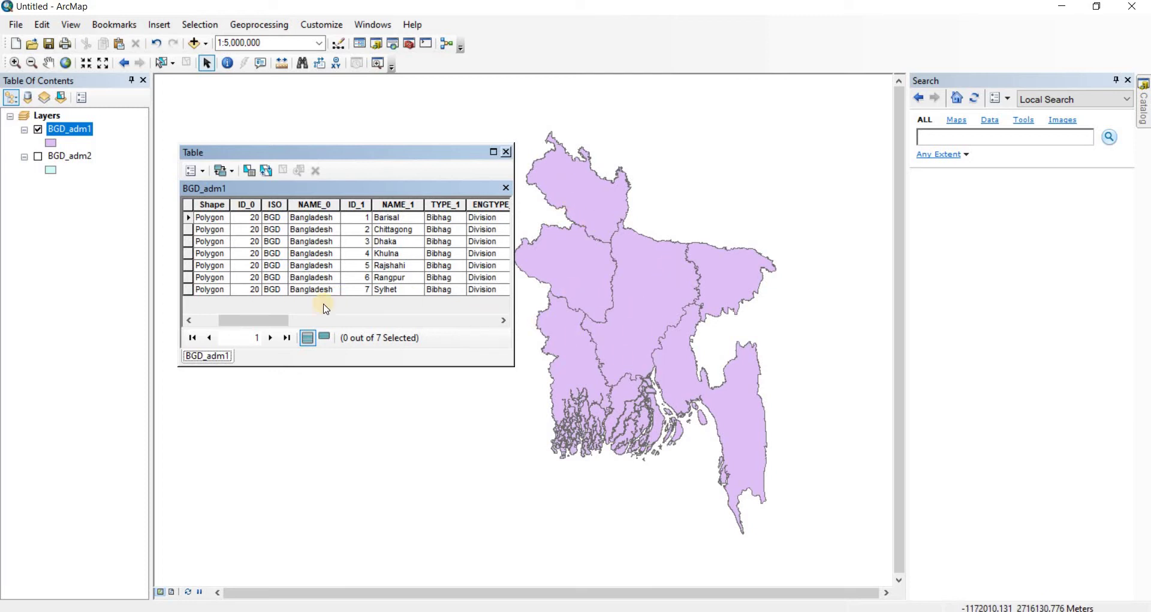
left_click(261, 322)
left_click_drag(261, 322, 255, 322)
left_click(506, 152)
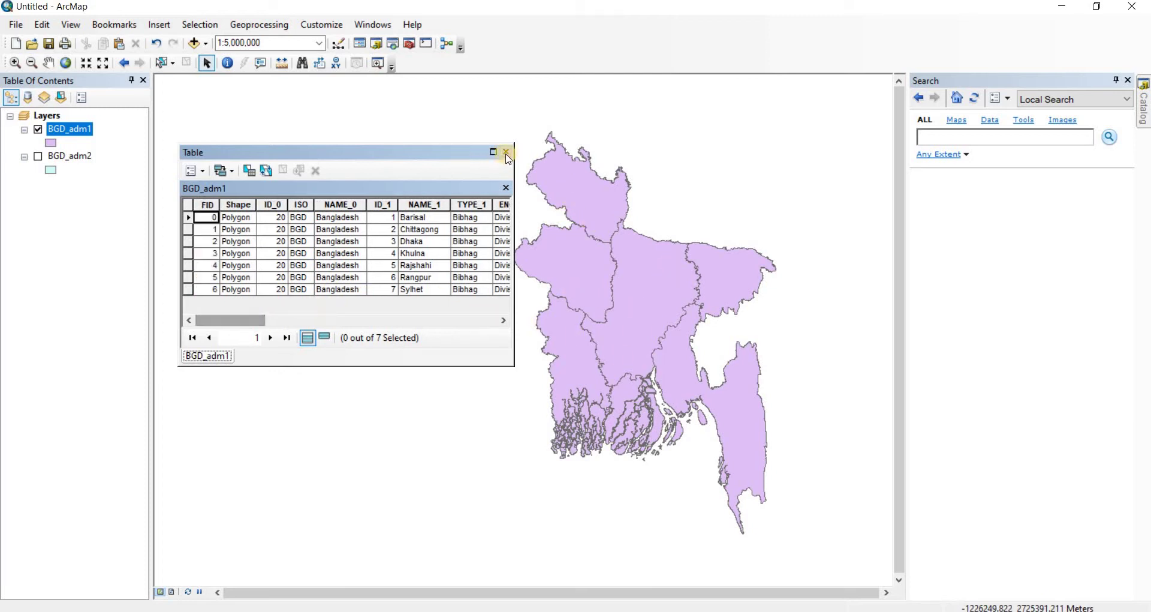
Symbolise BGD_adm1 by unique NAME_1 values with all seven divisions added, applied and confirmed.
right_click(69, 136)
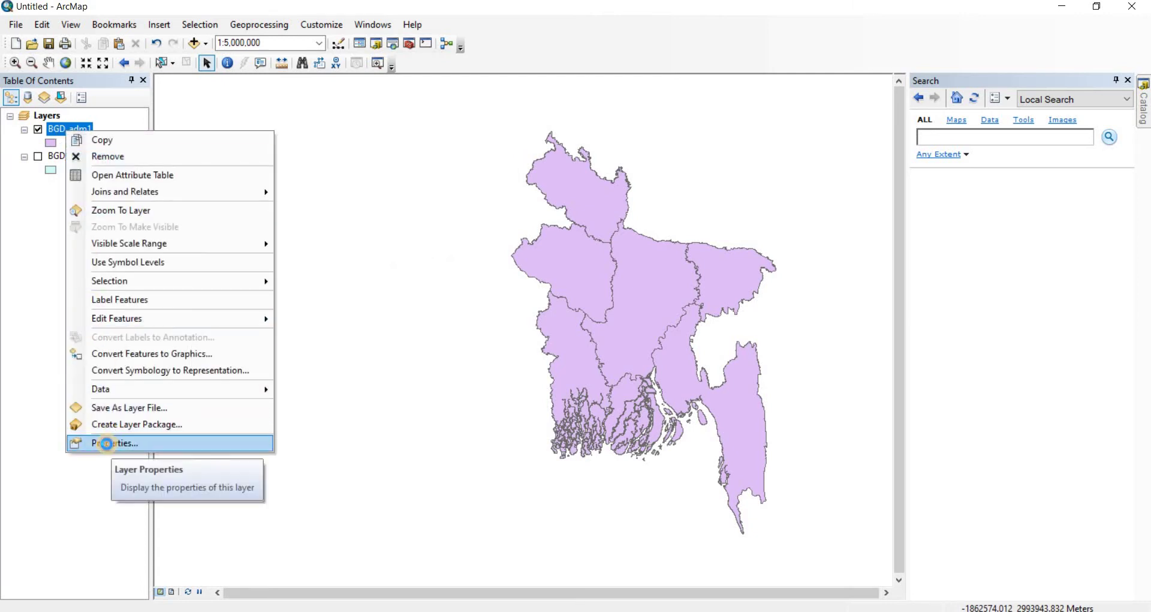
left_click(106, 443)
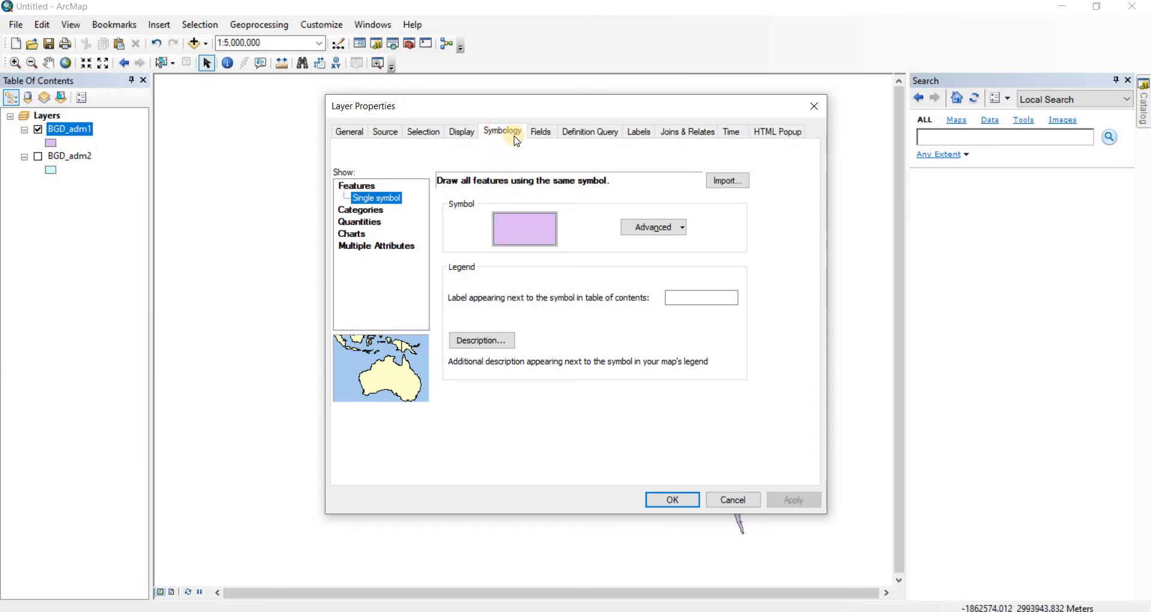
left_click(373, 211)
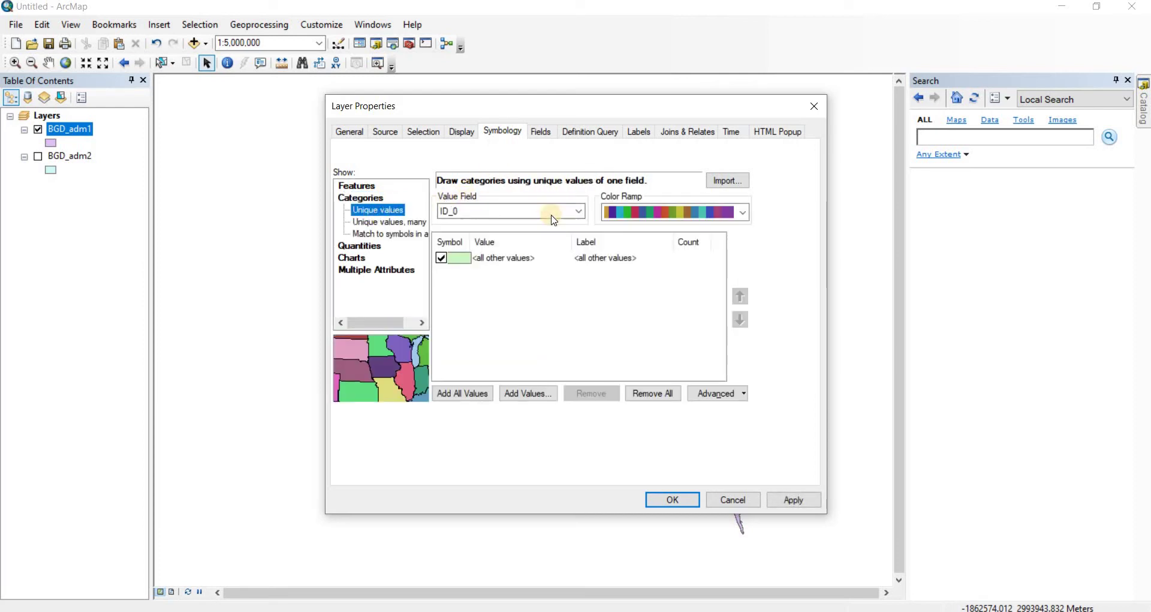
left_click(579, 213)
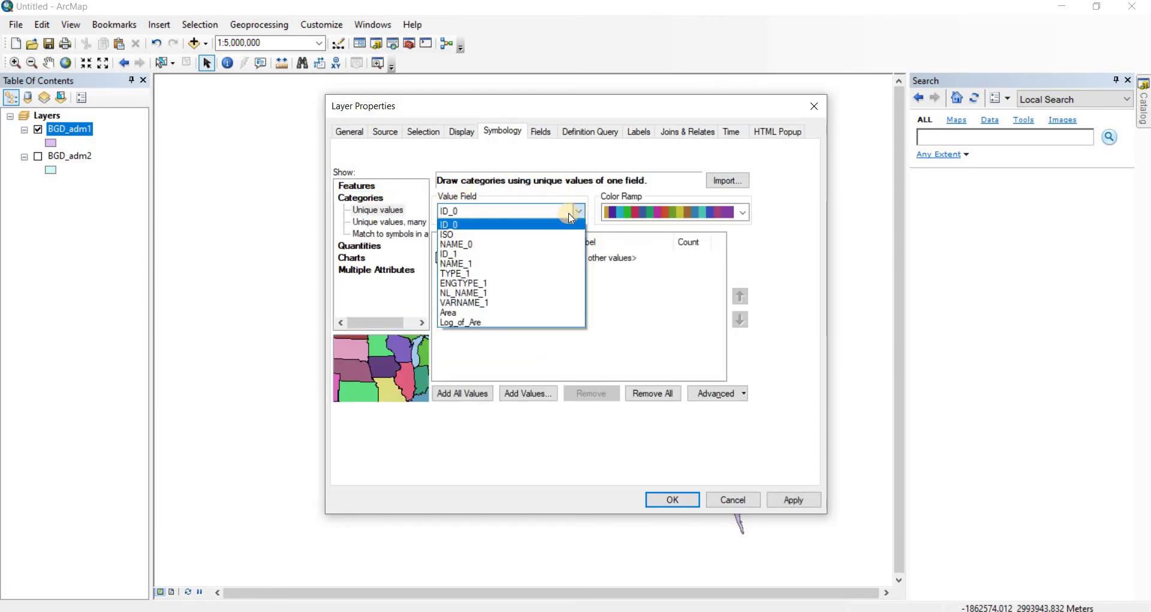
left_click(470, 263)
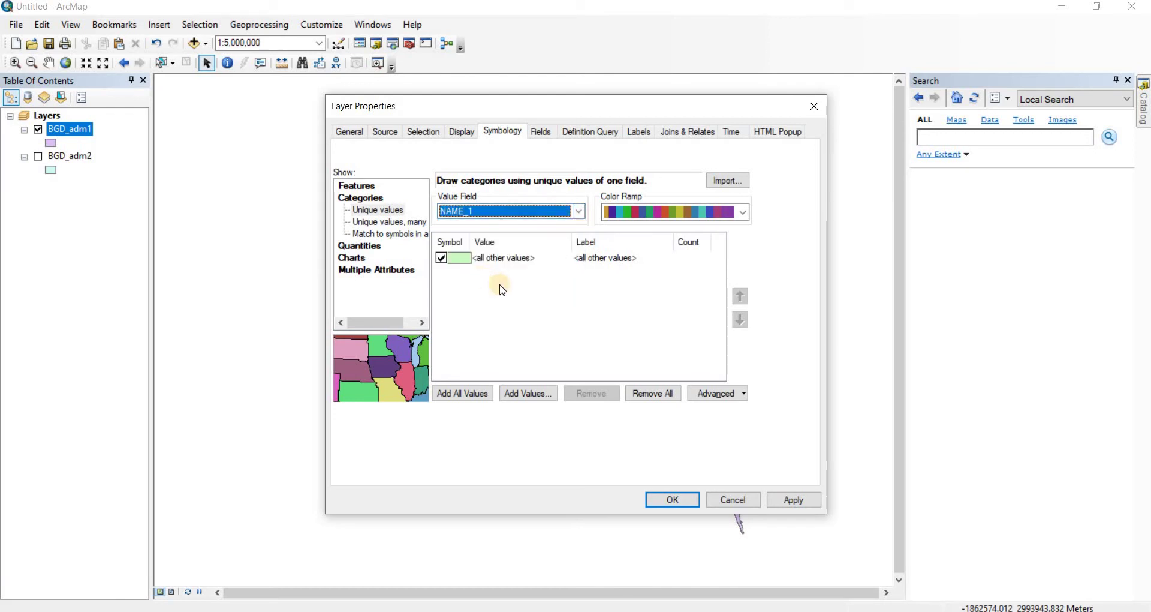
left_click(462, 394)
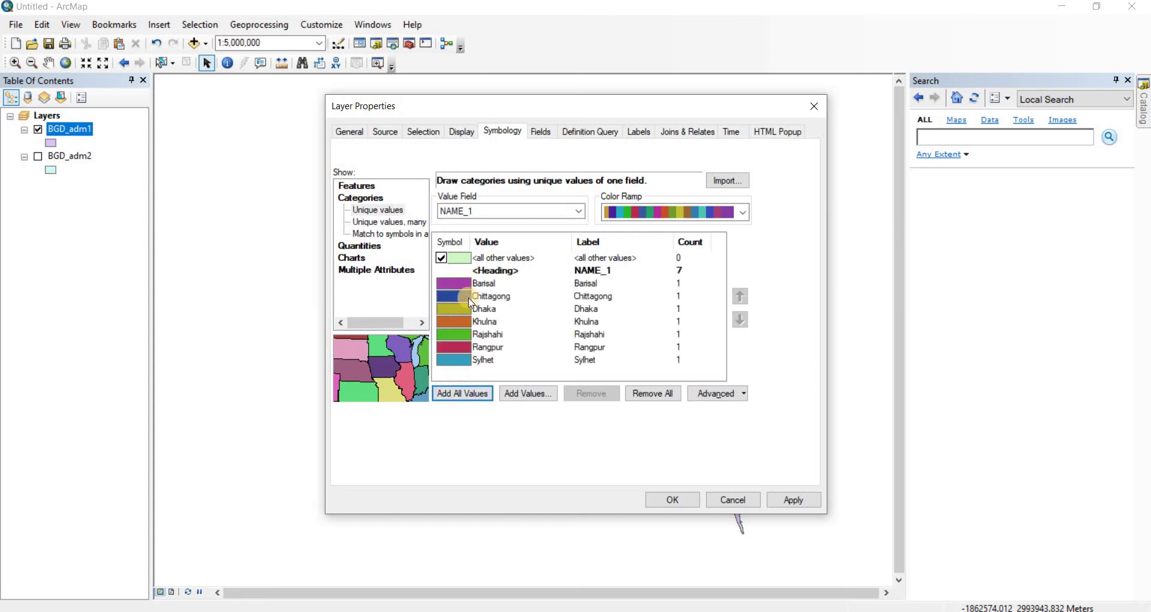
left_click(742, 212)
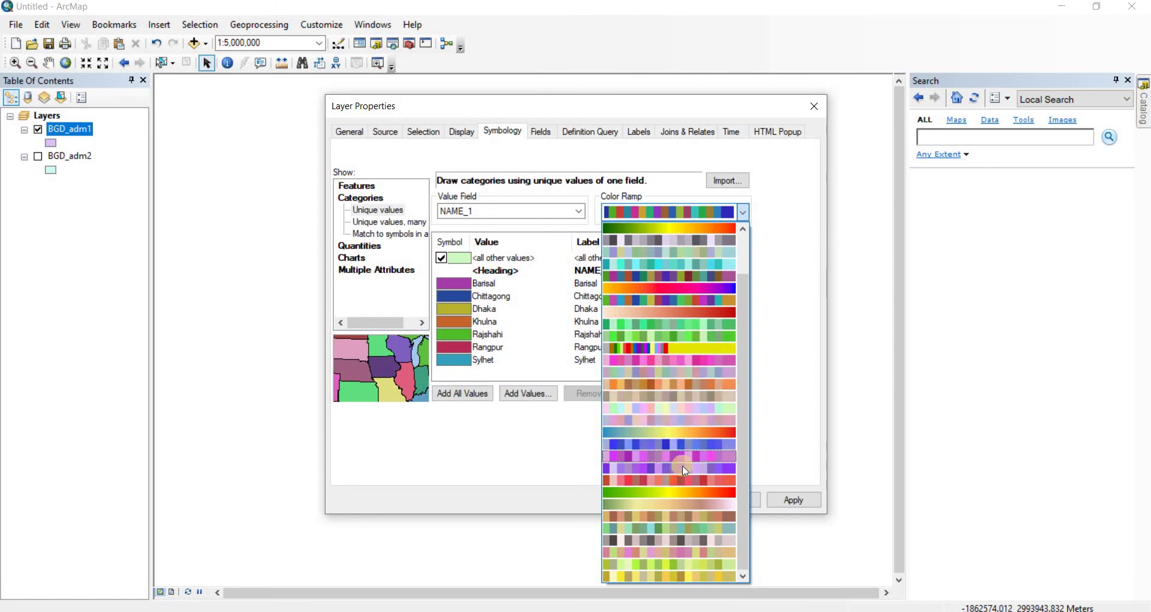
left_click(751, 312)
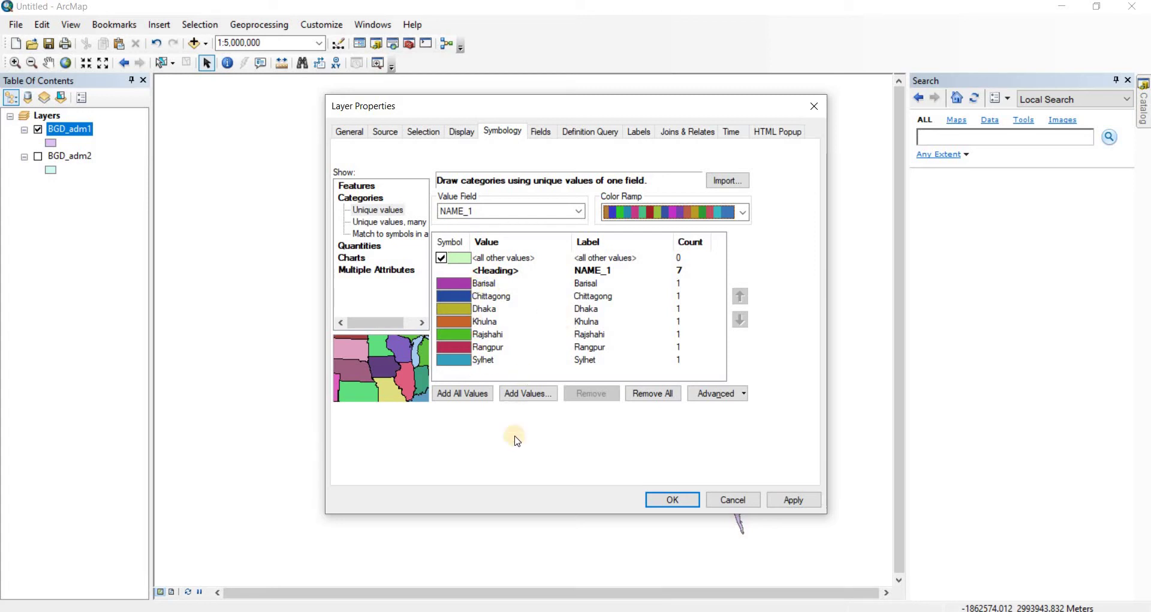
left_click(795, 498)
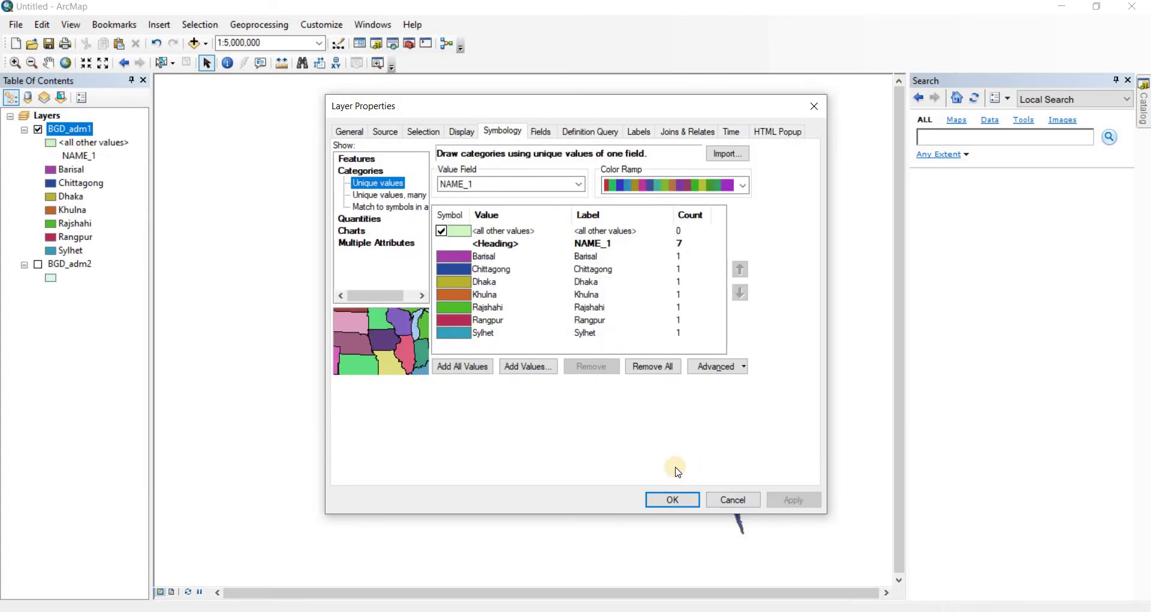
left_click(674, 499)
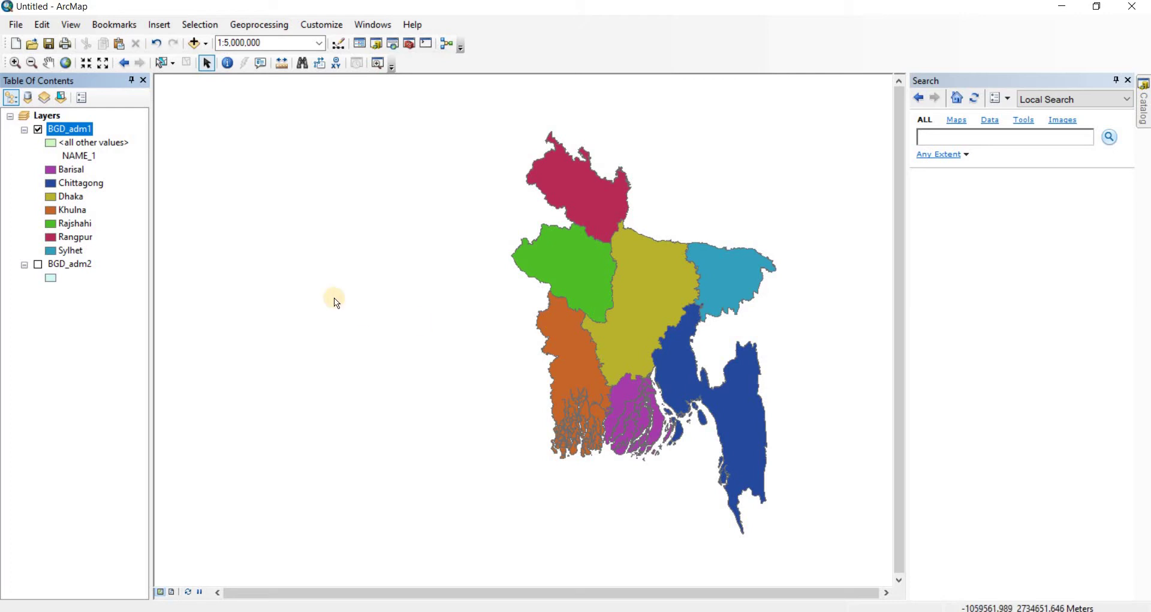
Switch BGD_adm1 symbology to Quantities graduated colours on the Area field, opening Classify.
right_click(76, 128)
left_click(123, 442)
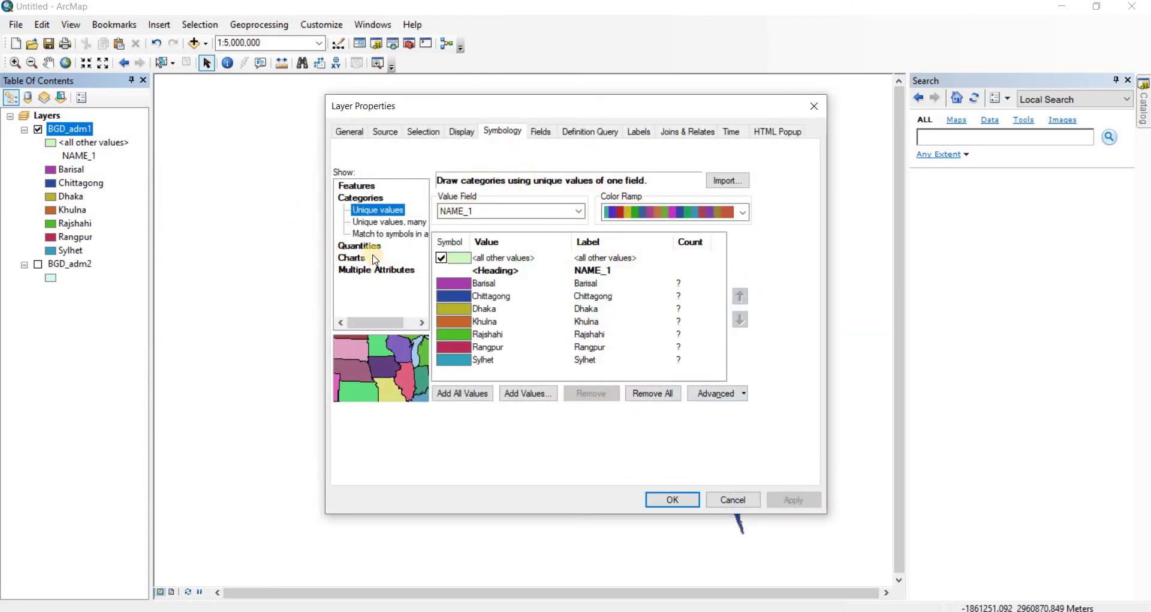
left_click(355, 250)
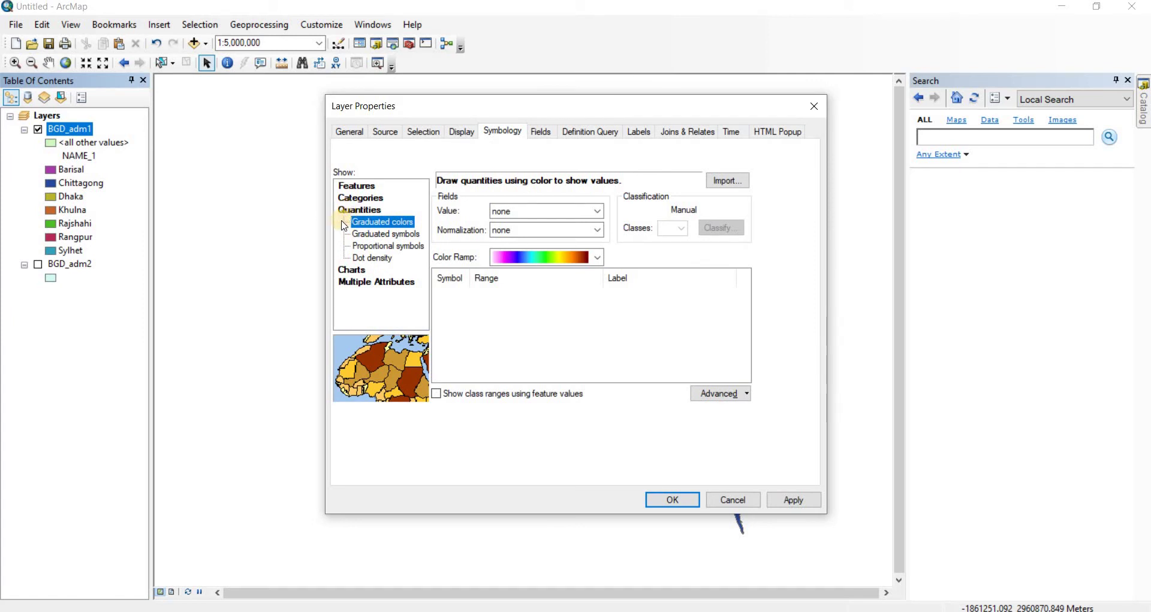
left_click(353, 226)
left_click(598, 212)
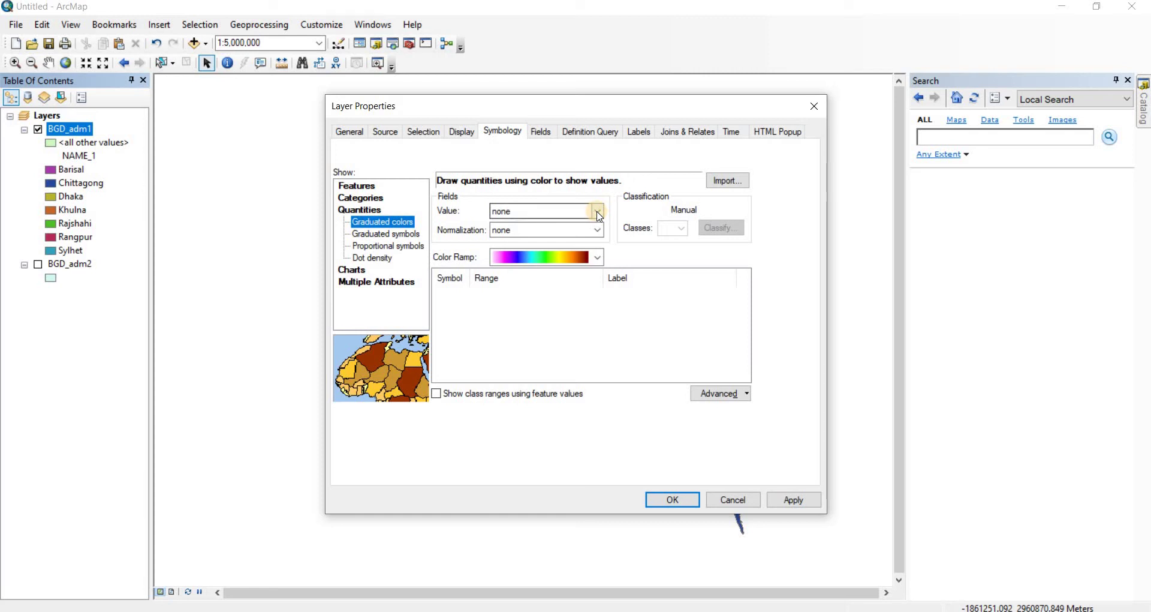
left_click(598, 213)
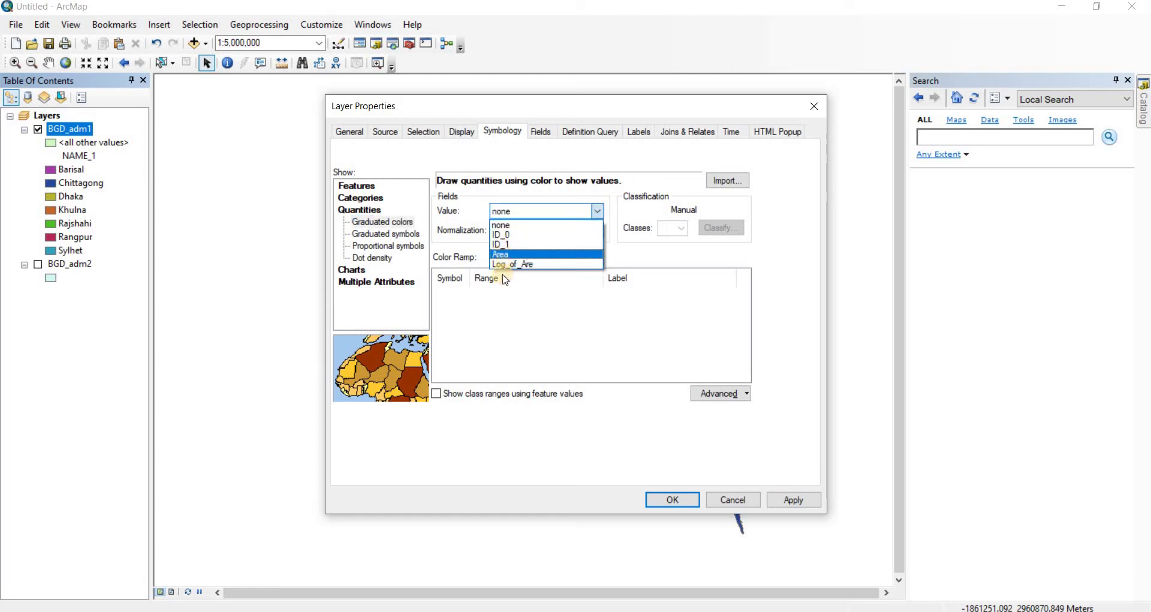
left_click(504, 254)
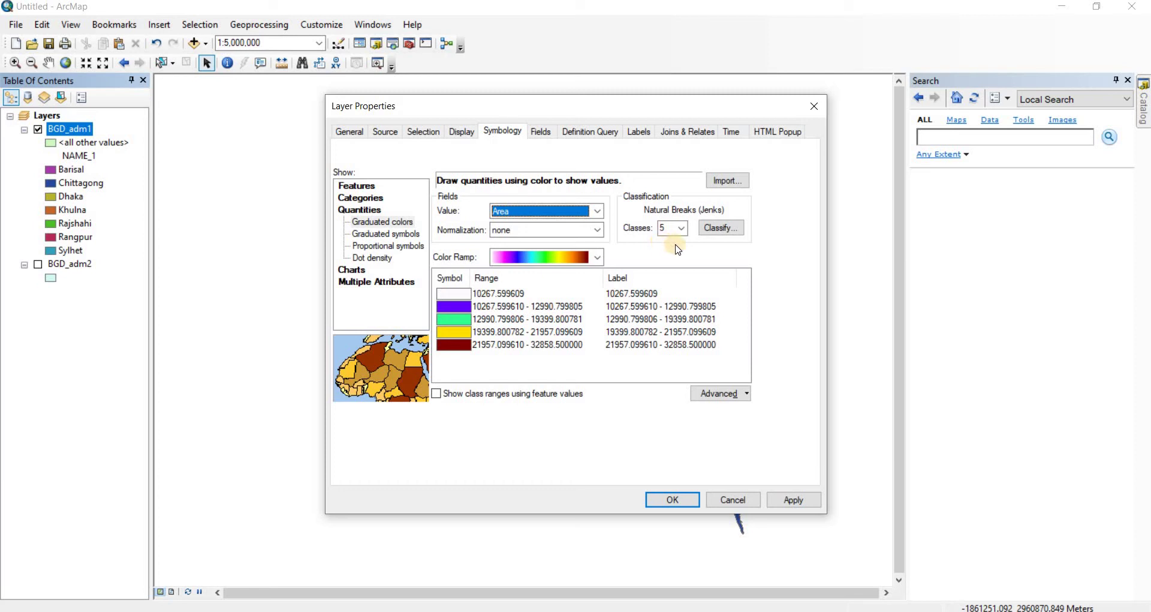
left_click(721, 228)
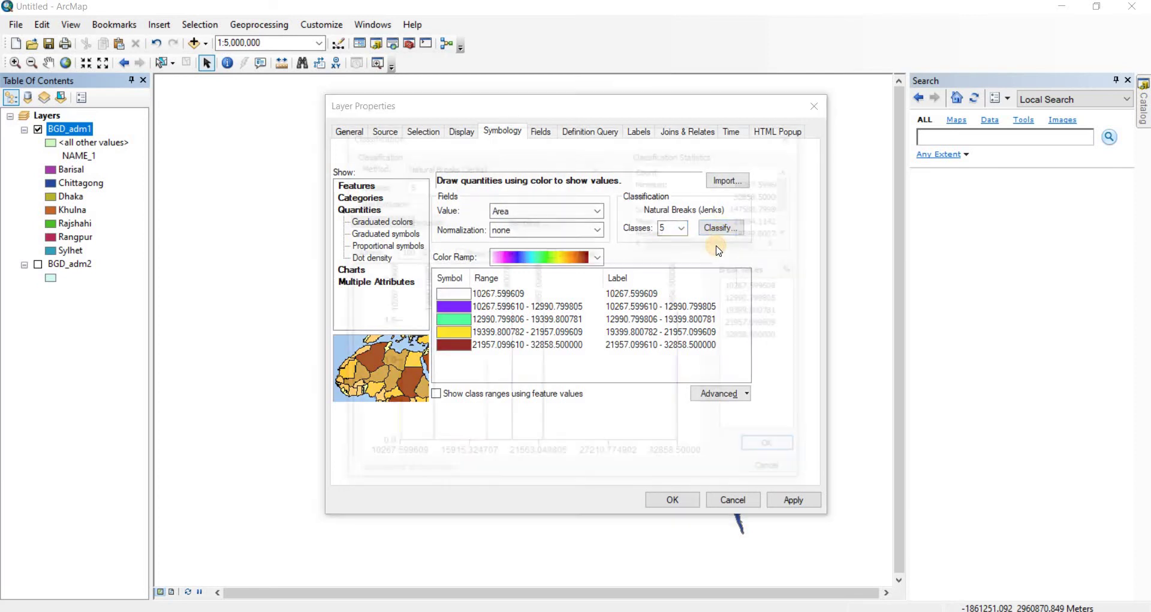
Try Manual and Quantile classification methods before settling on Equal Interval.
left_click_drag(598, 134, 600, 103)
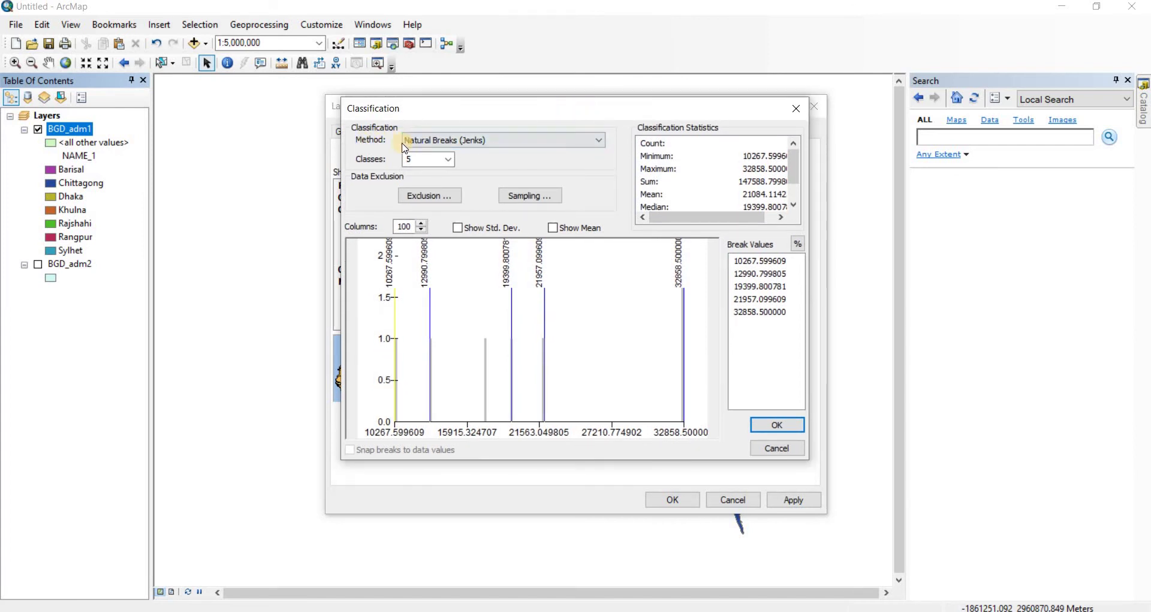
left_click(558, 144)
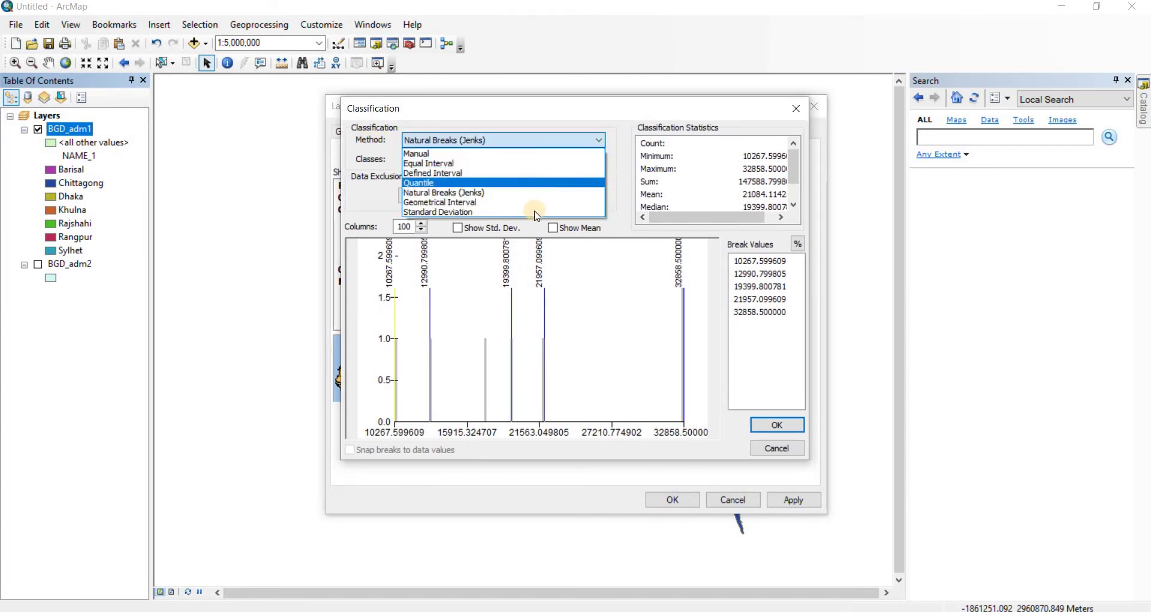
left_click(459, 163)
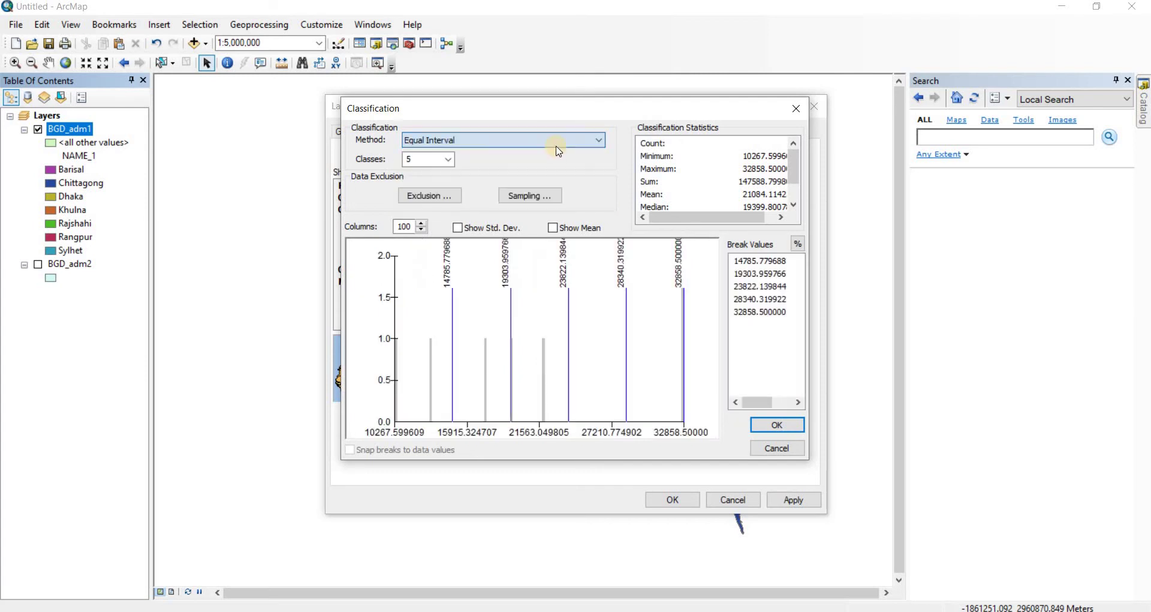
left_click(563, 144)
left_click(543, 153)
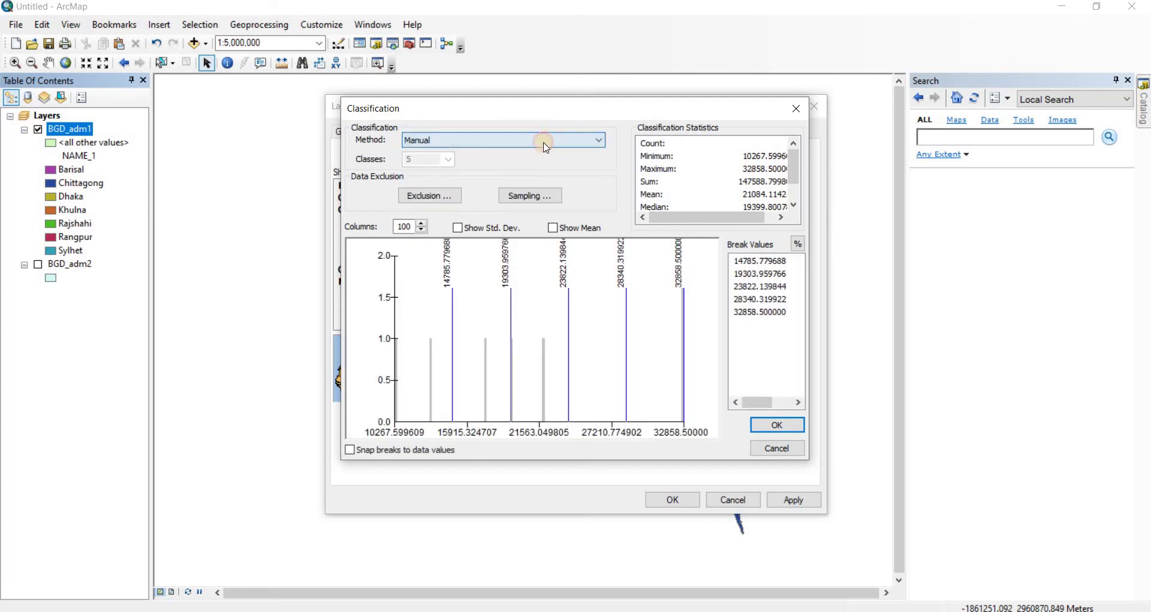
left_click(542, 142)
left_click(507, 182)
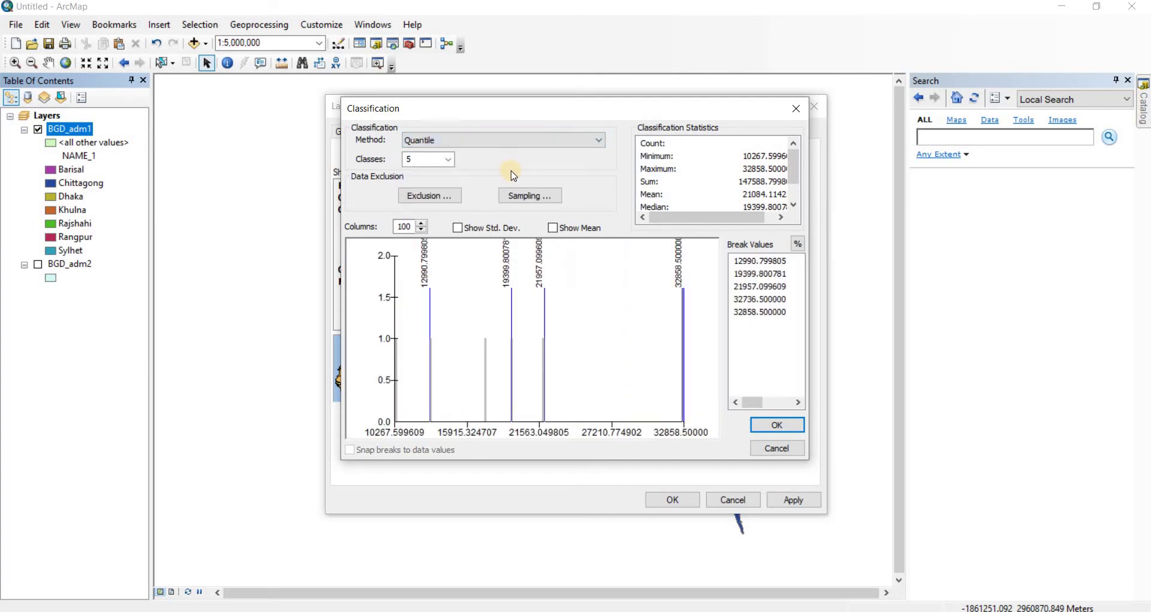
left_click(598, 142)
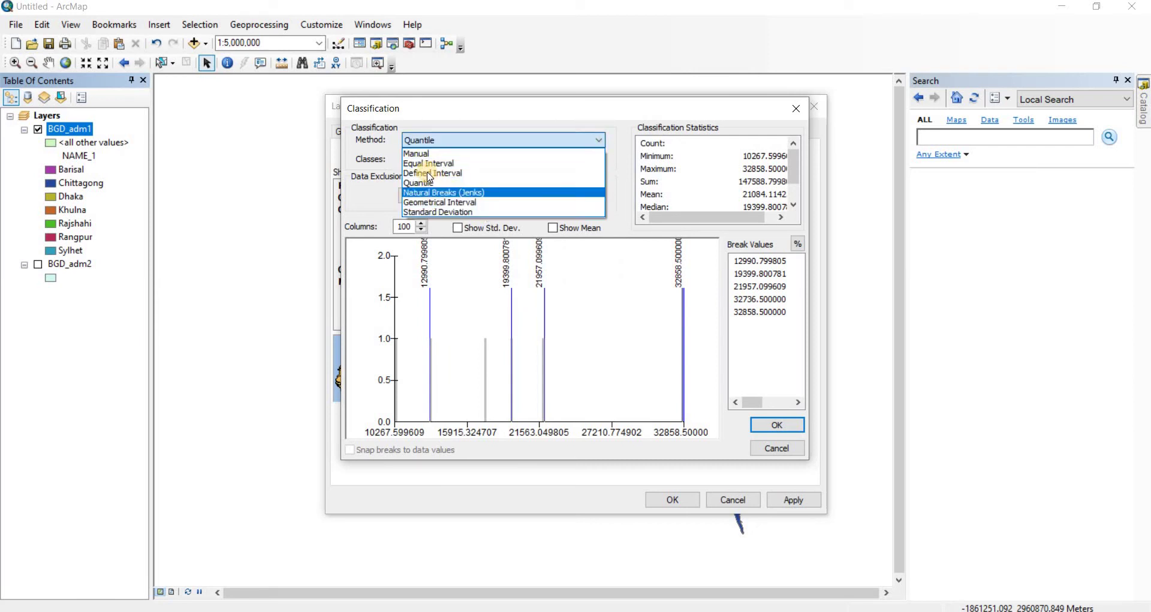
left_click(506, 164)
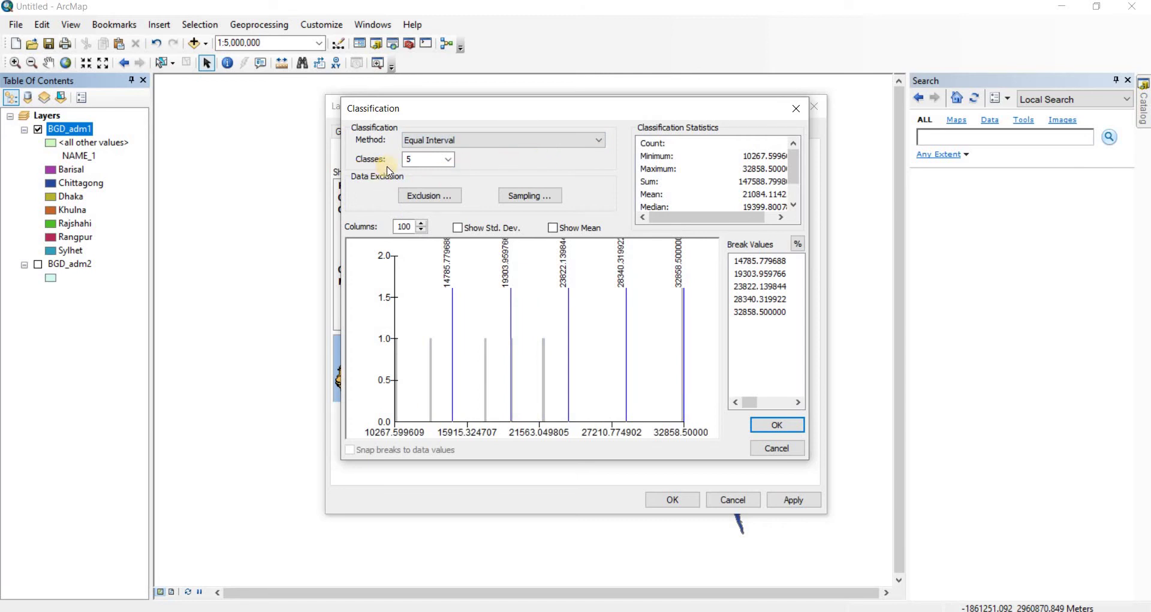
Set 7 Equal Interval classes and apply the Area colours to the layer.
left_click(450, 159)
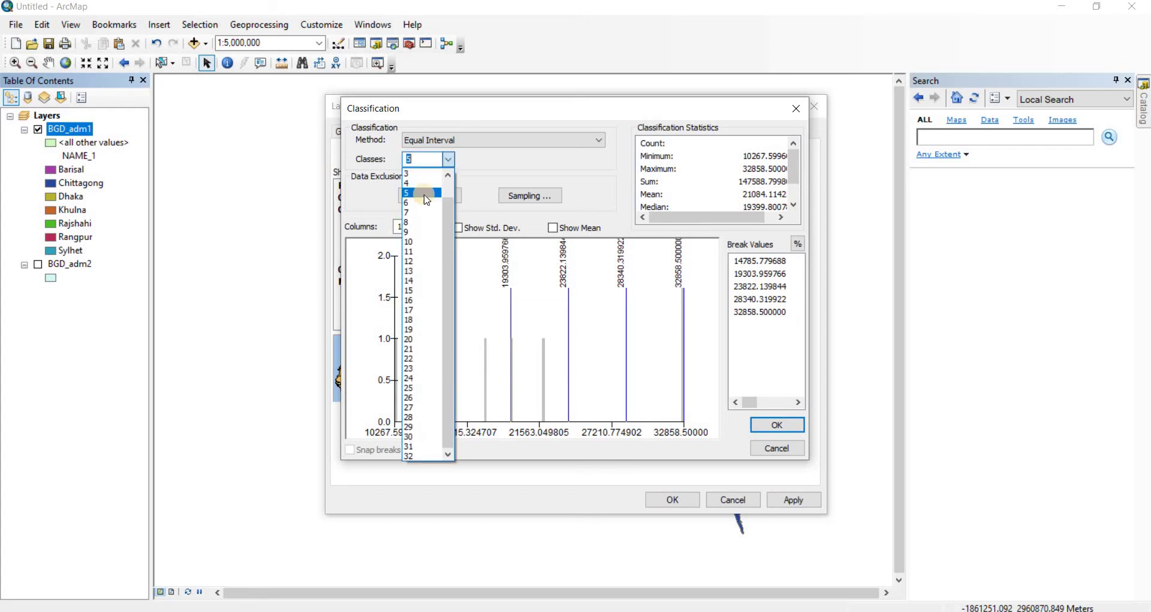
left_click(433, 215)
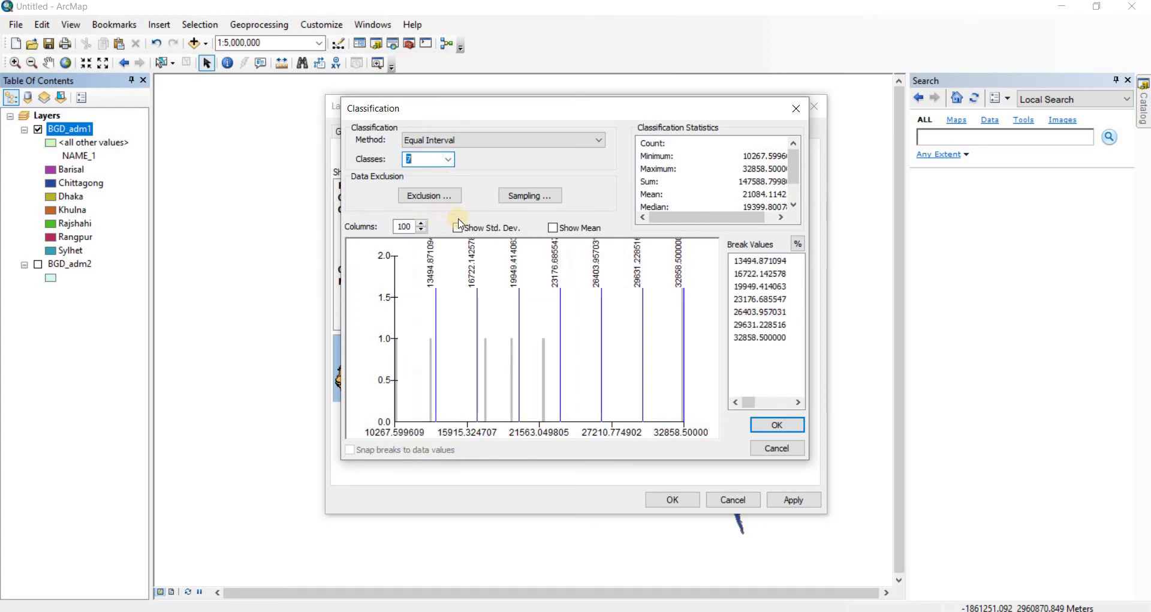
left_click(779, 425)
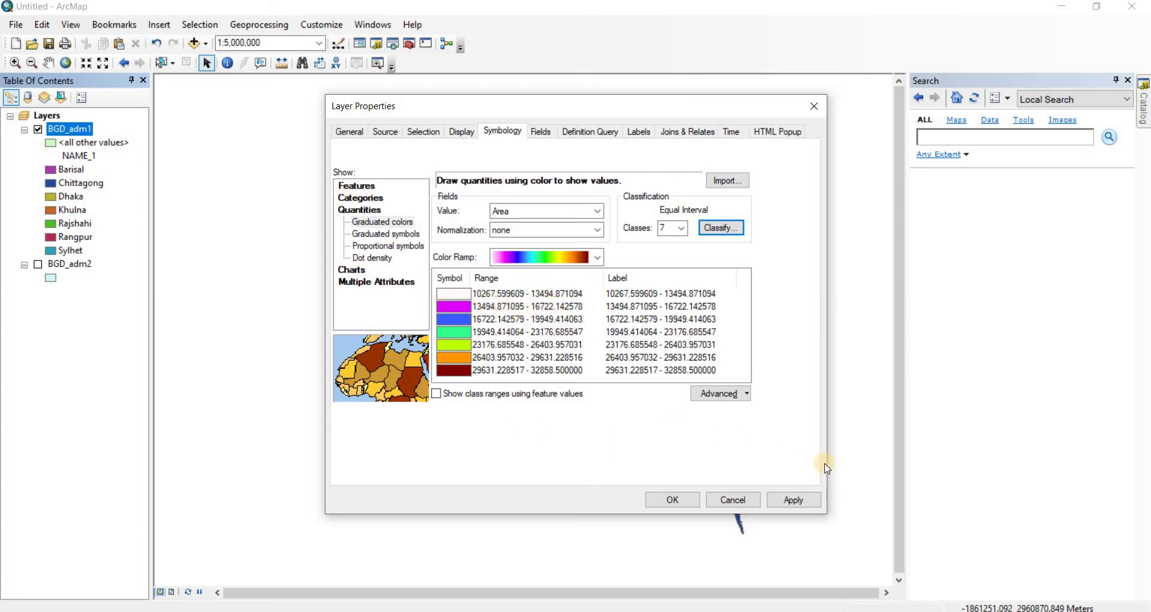
left_click(795, 500)
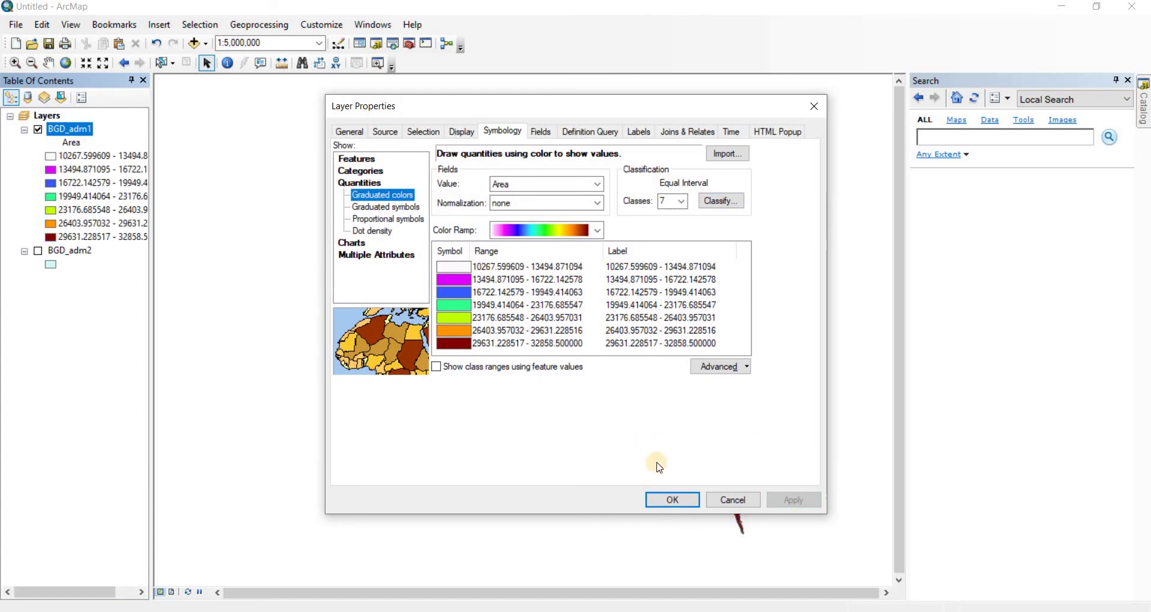
Close Layer Properties with OK to show the seven-class map.
left_click(669, 500)
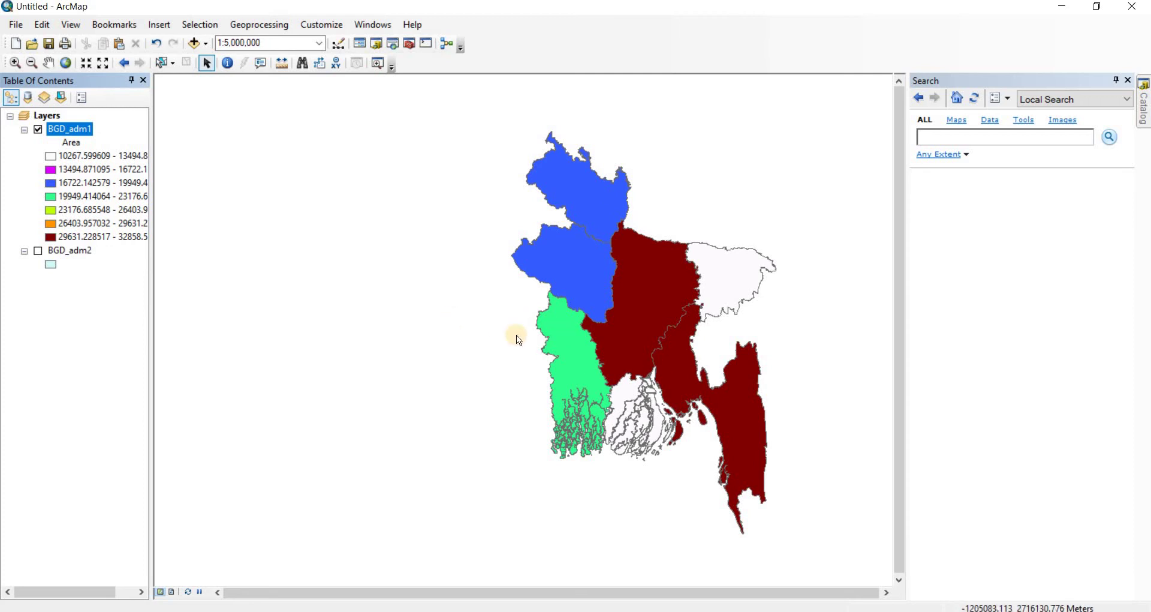
Reopen BGD_adm1 properties and reclassify Area with the Natural Breaks (Jenks) method.
right_click(76, 135)
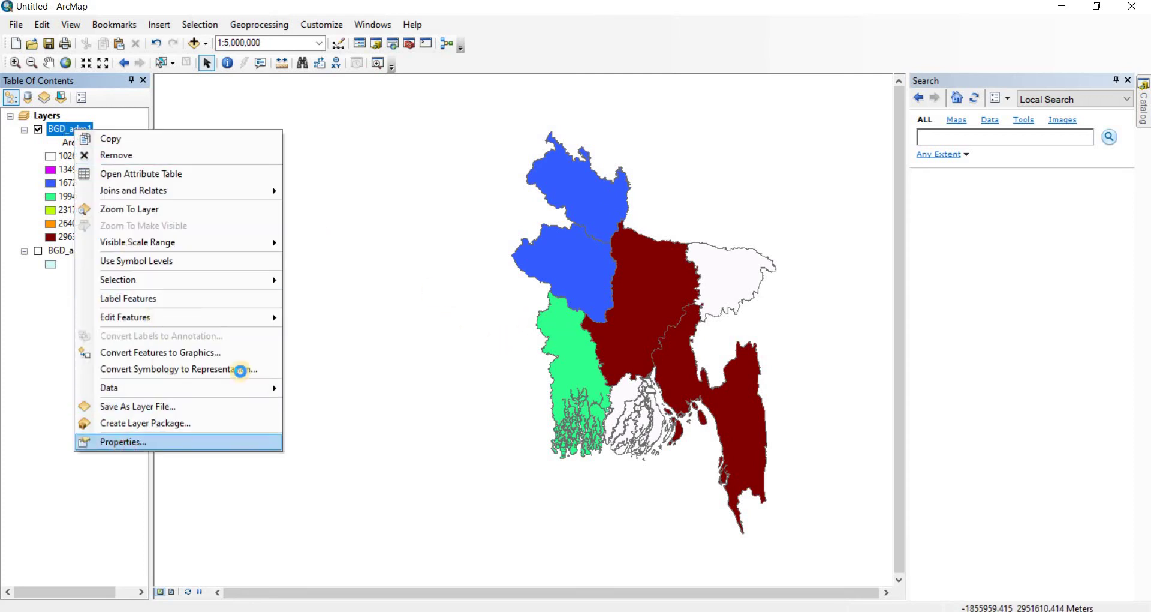
key("Return")
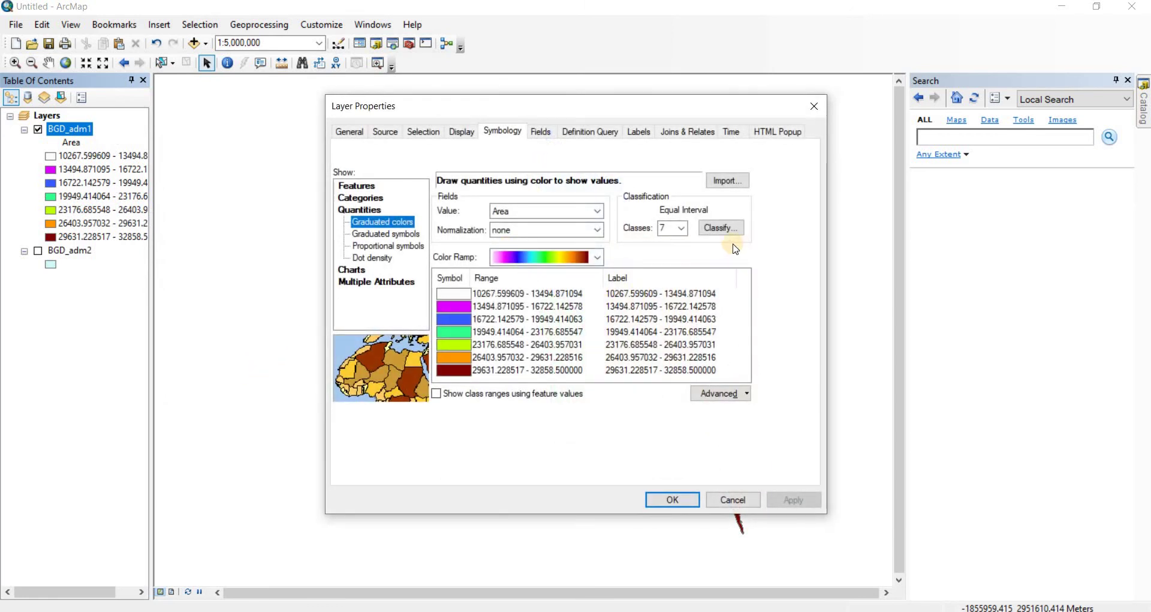
left_click(721, 228)
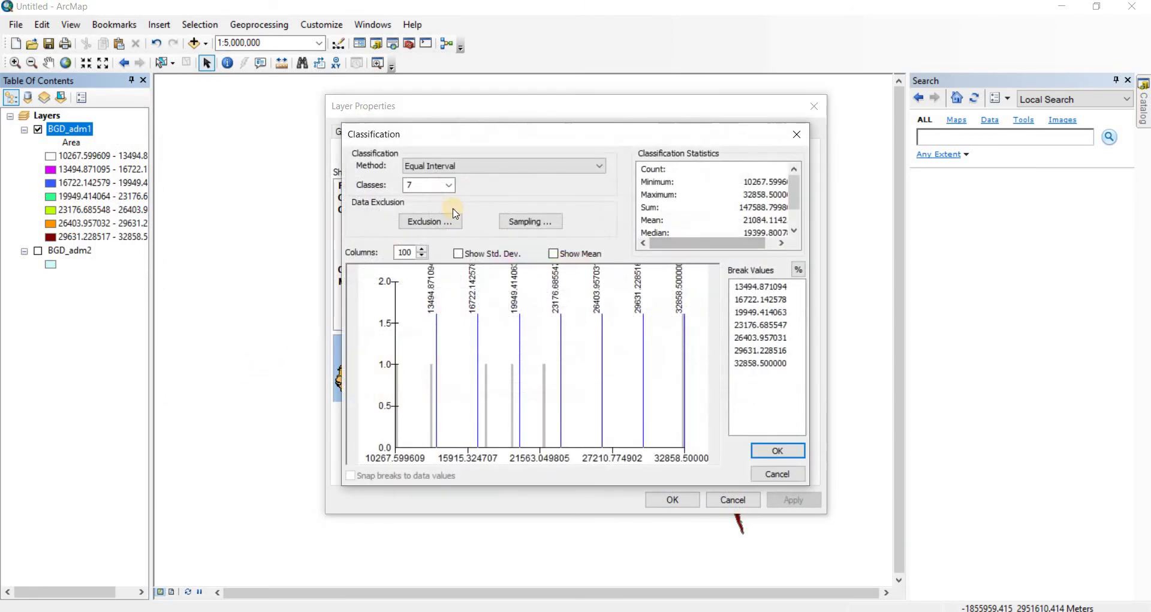
left_click(449, 185)
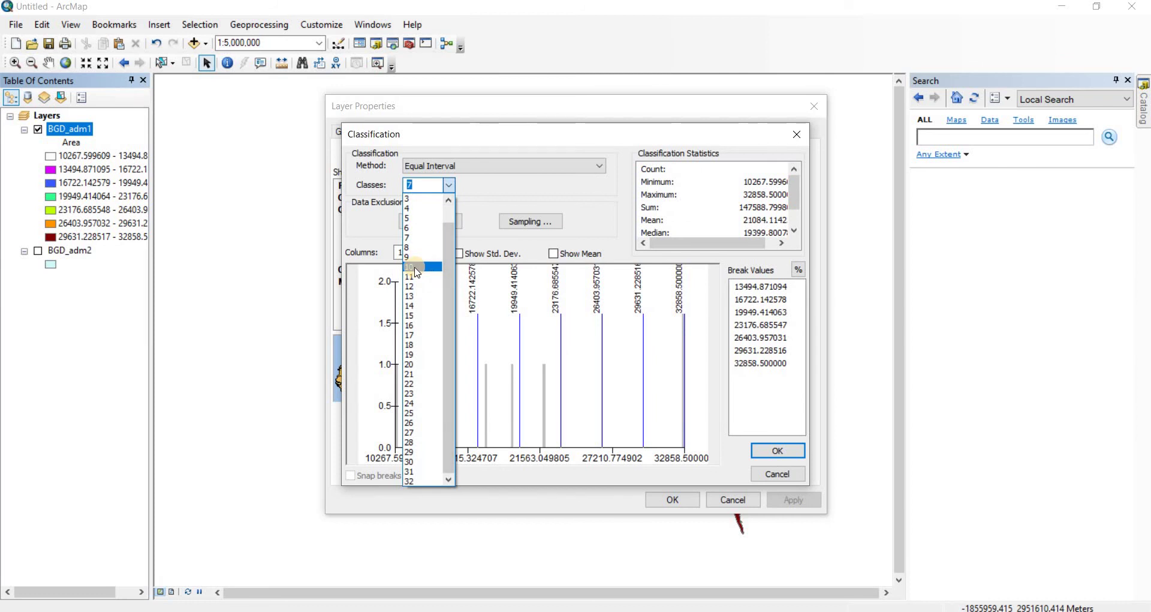
left_click(418, 268)
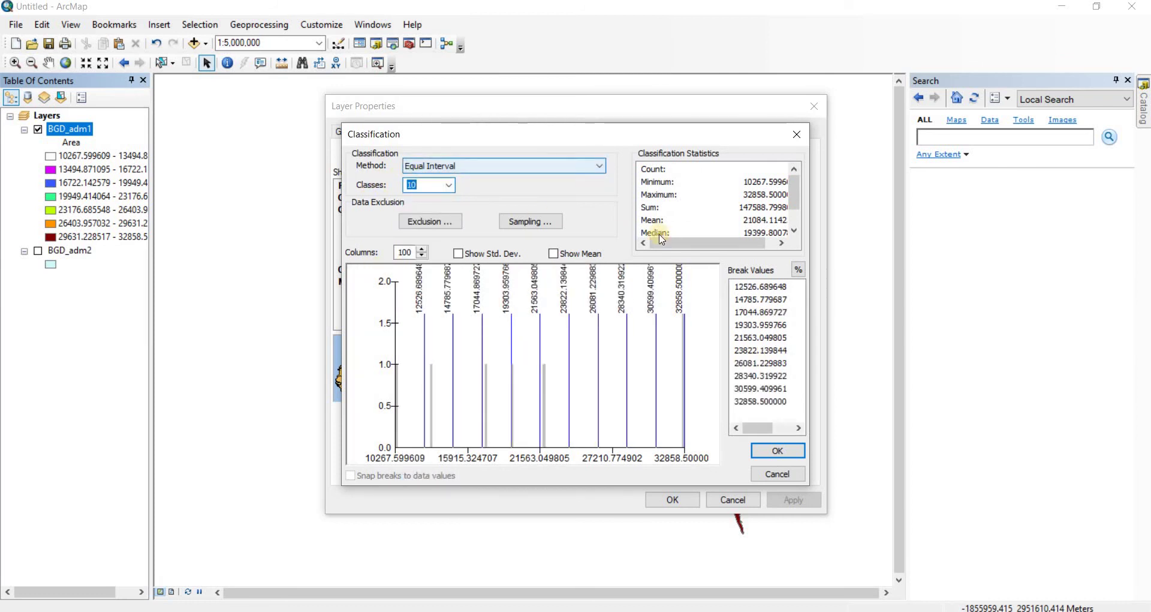
left_click(505, 173)
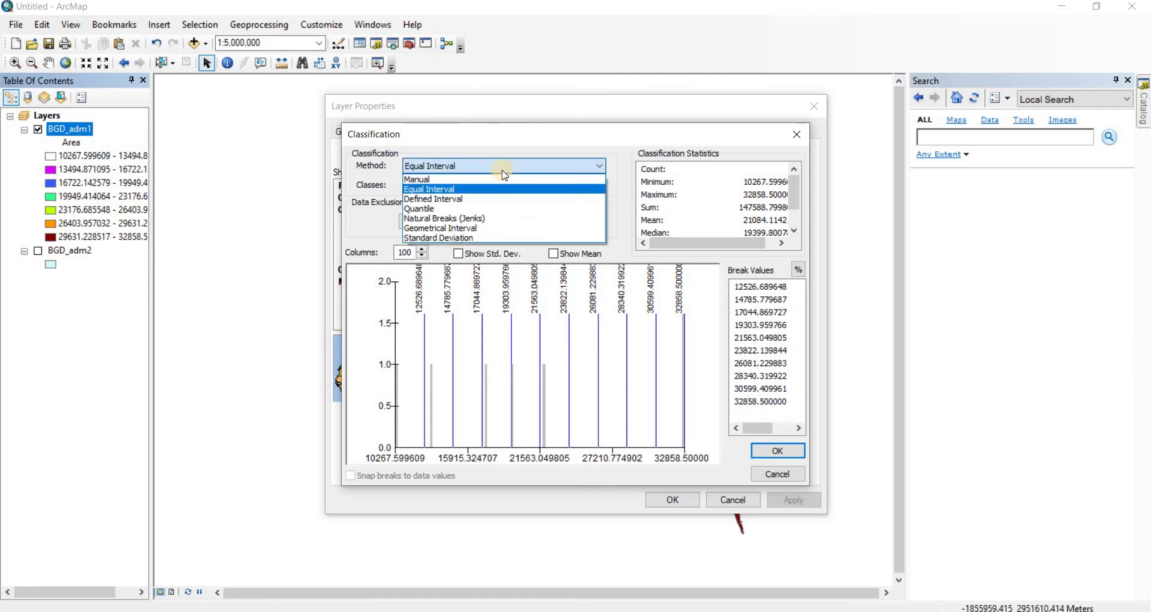
left_click(458, 219)
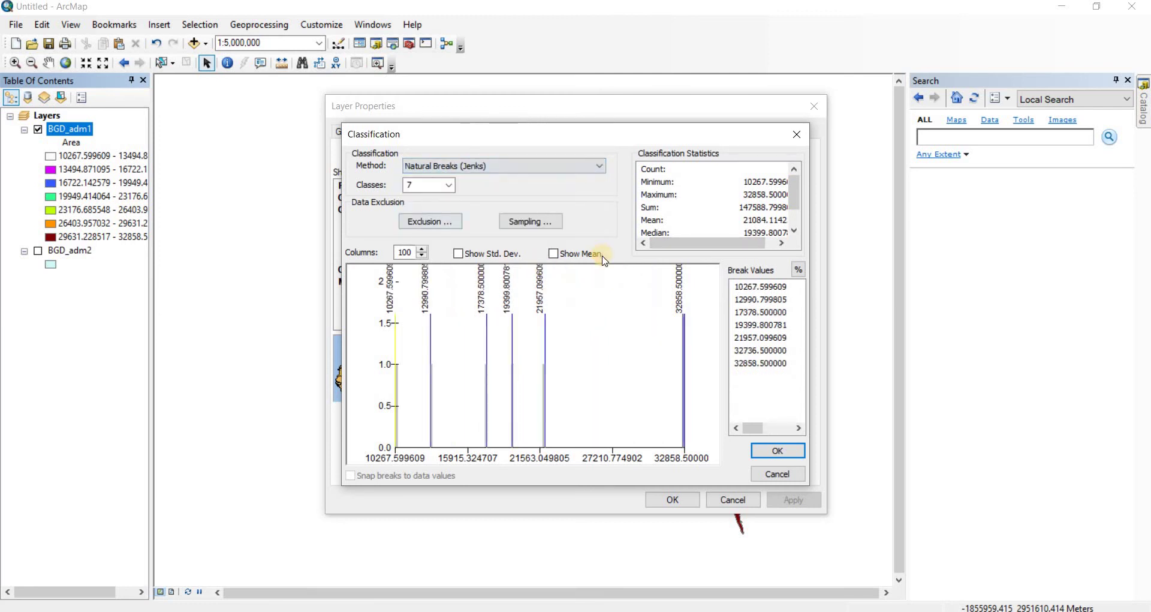
left_click(778, 454)
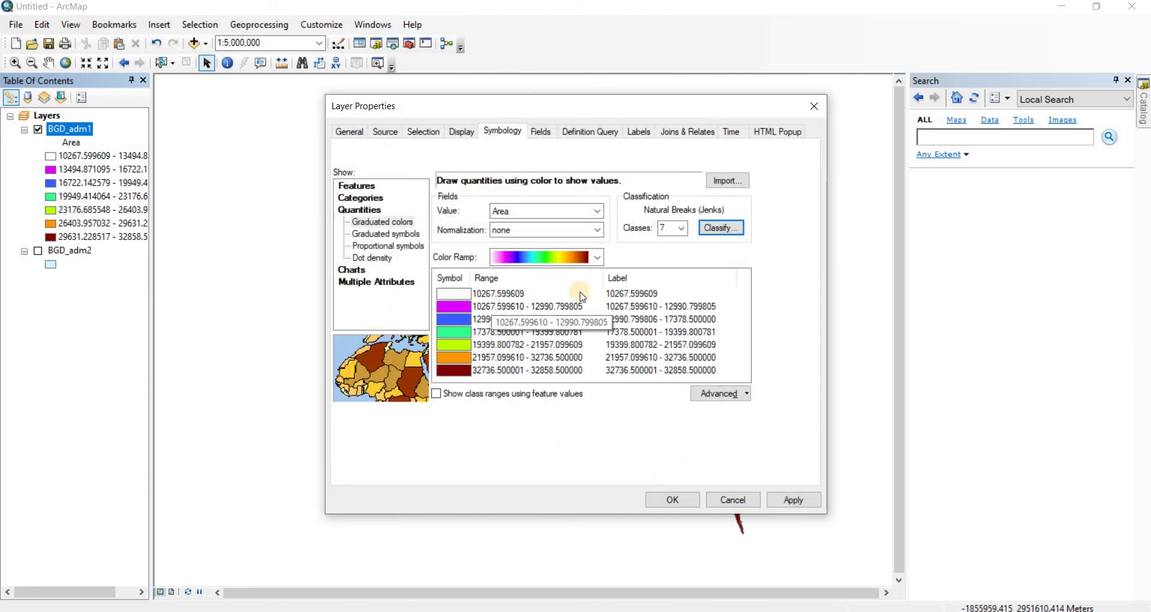
Set the Area classification to 10 classes in the Classification dialog.
left_click(682, 228)
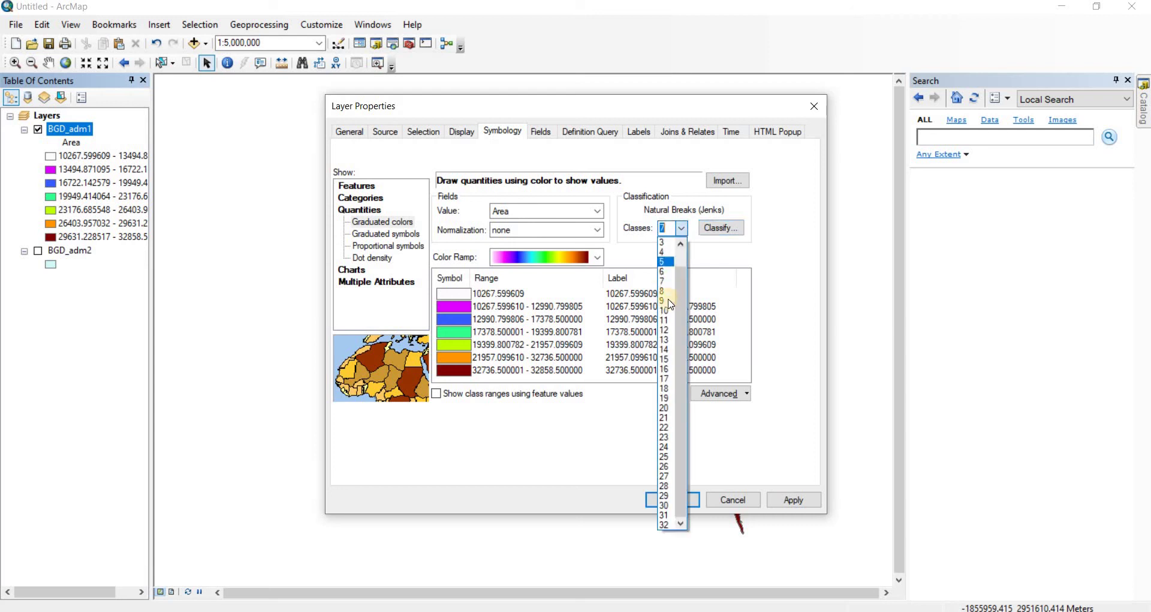
left_click(670, 317)
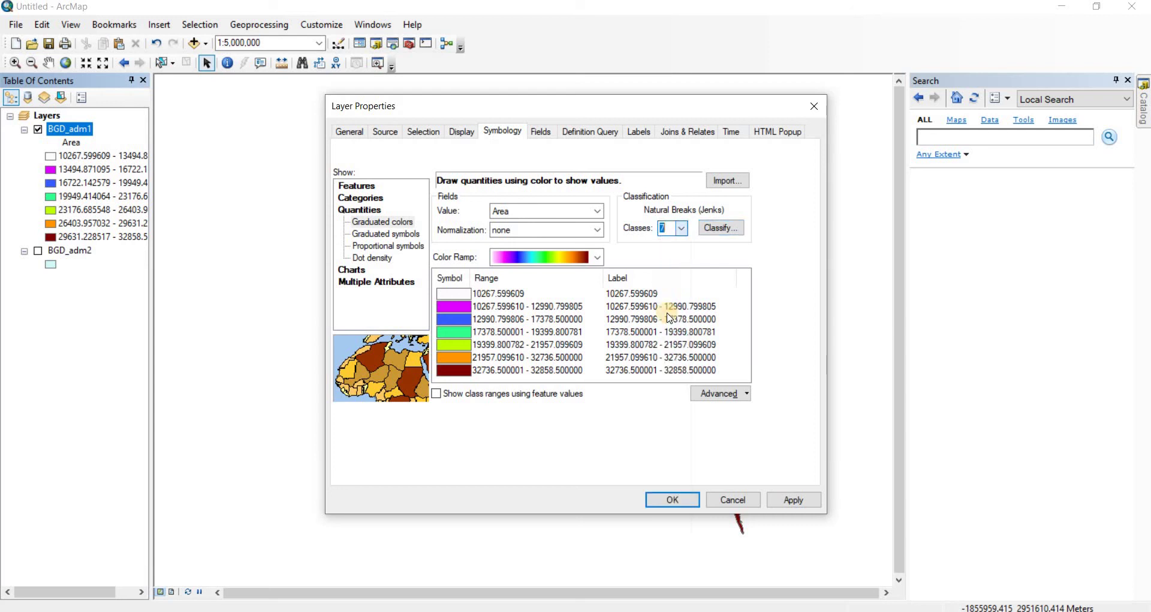
left_click(681, 227)
left_click(720, 228)
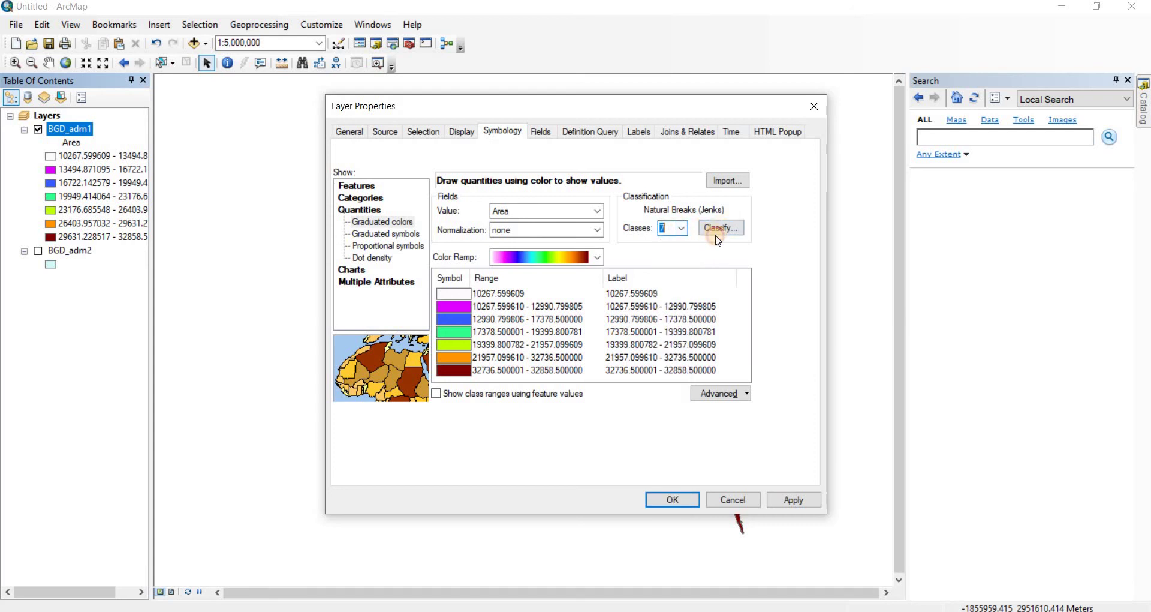
left_click(720, 228)
left_click(449, 185)
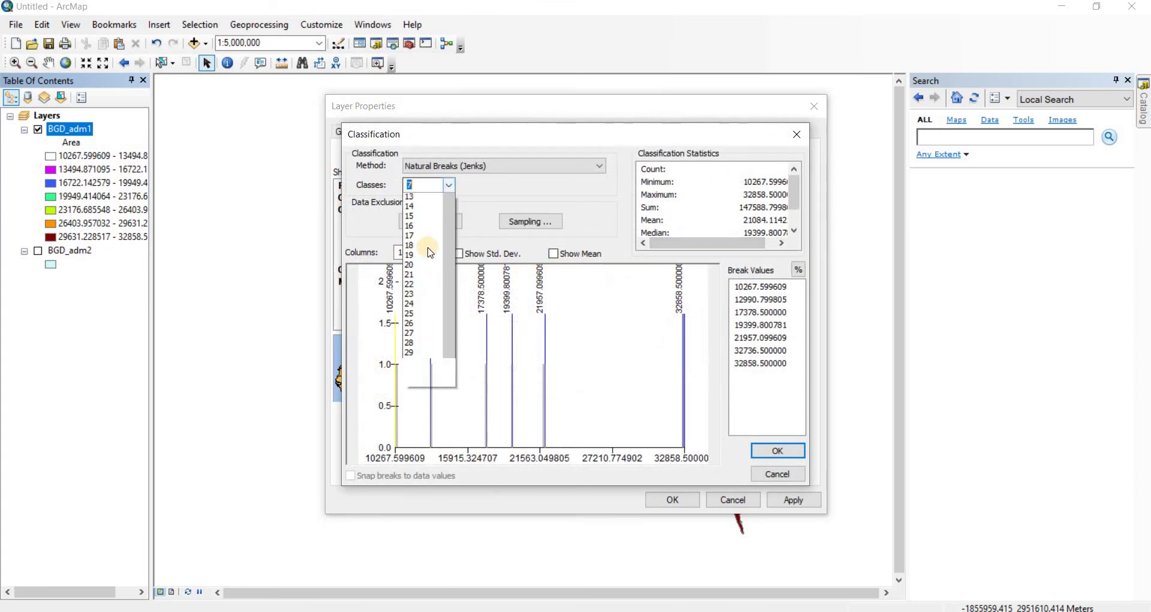
left_click(422, 266)
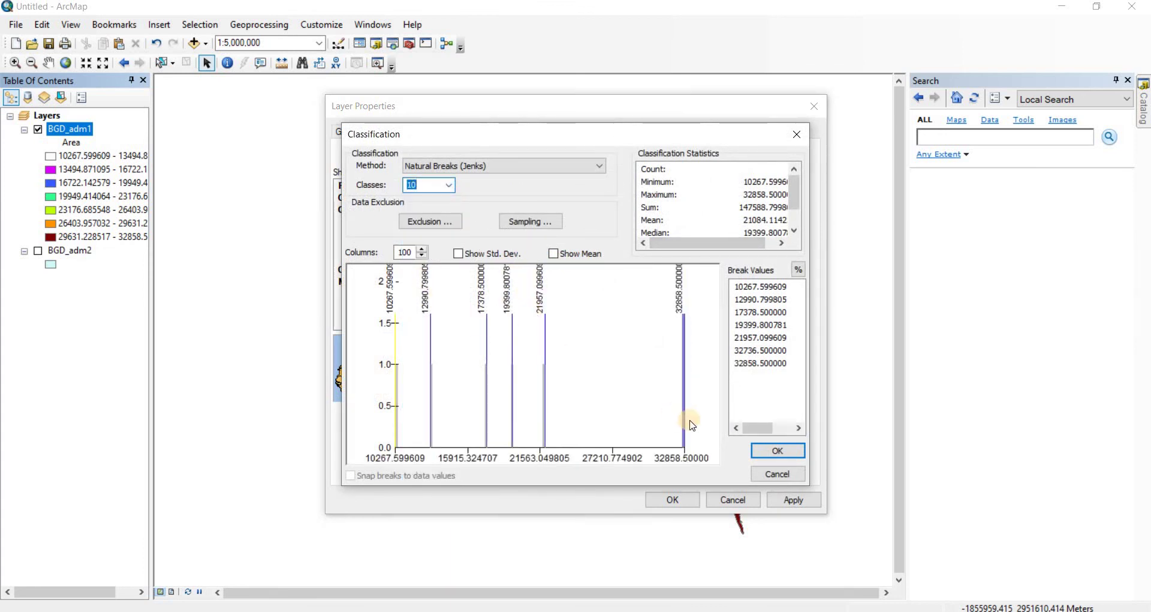
left_click(755, 453)
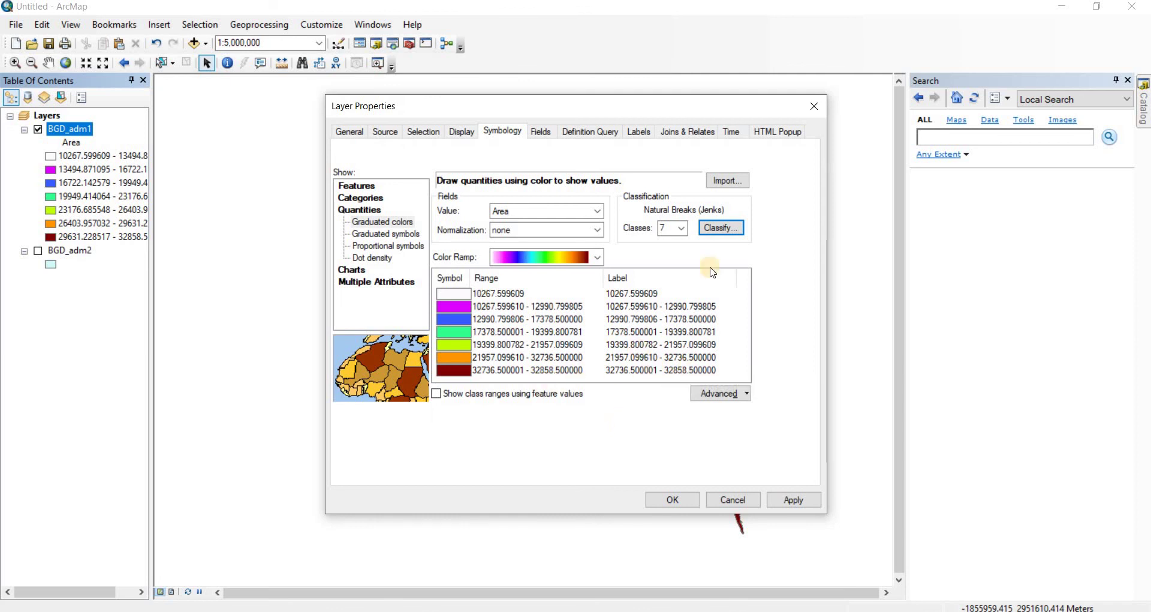
Switch the method back to Equal Interval with 10 classes and confirm.
left_click(728, 230)
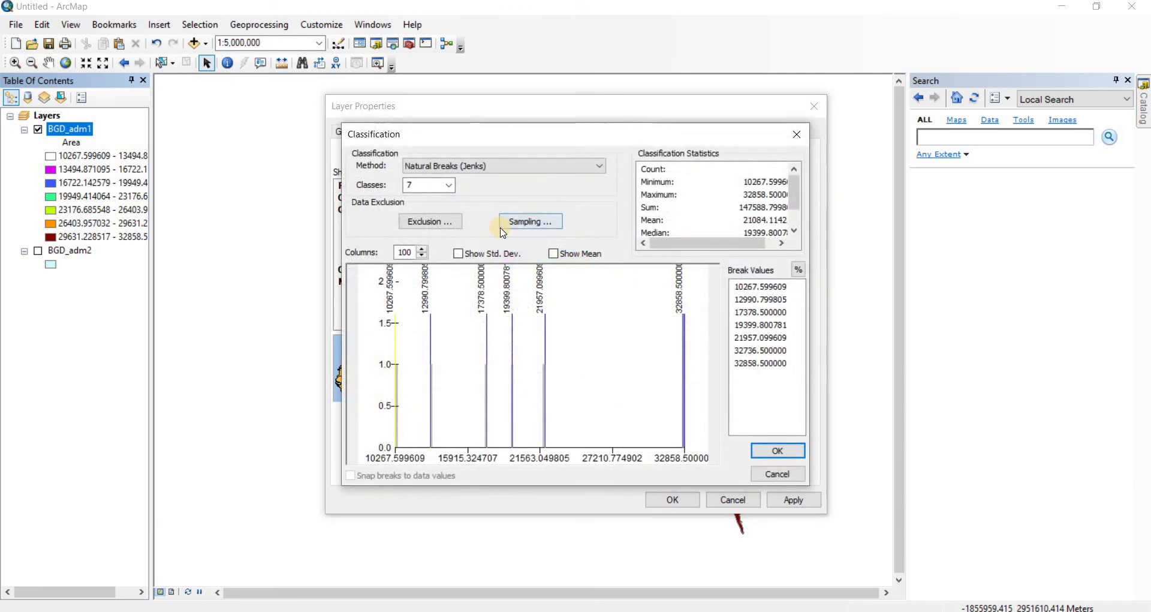
left_click(539, 165)
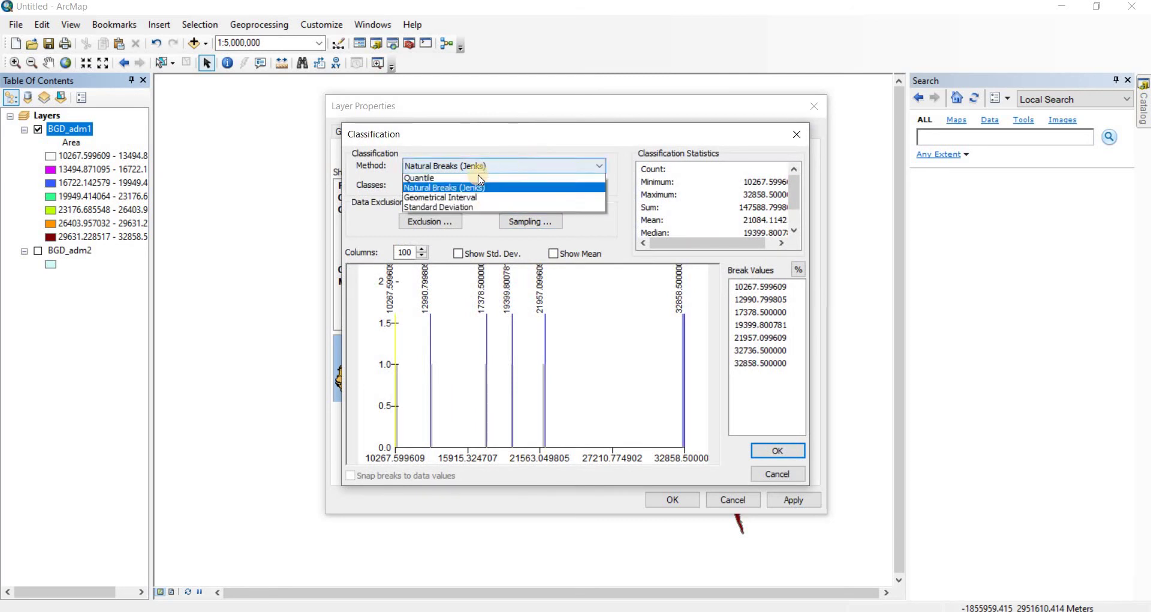
left_click(463, 190)
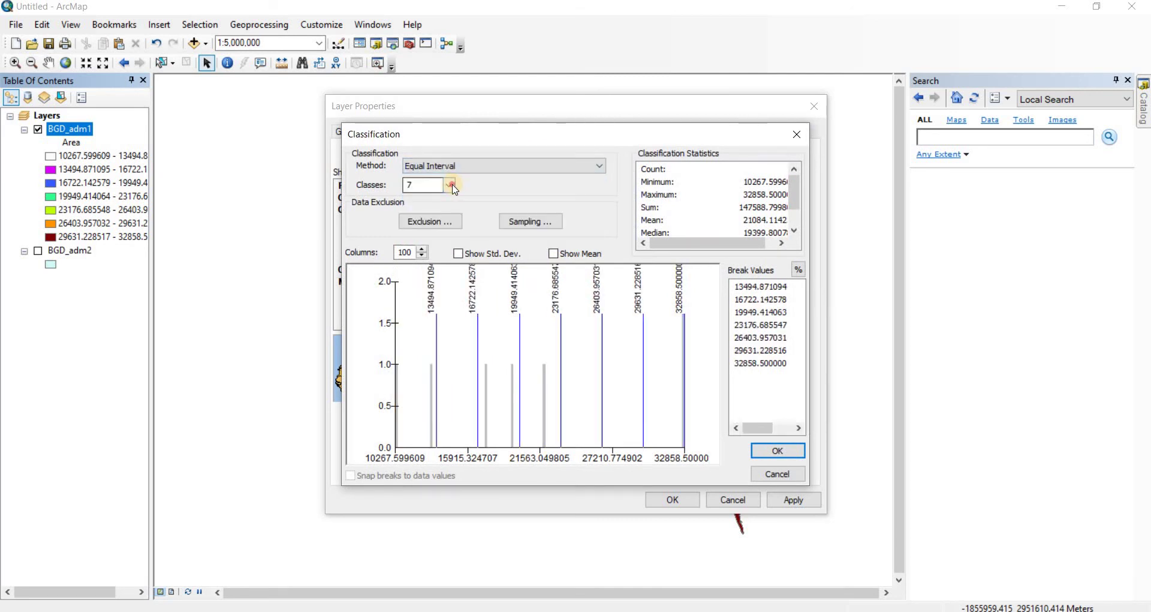
left_click(449, 184)
left_click(416, 268)
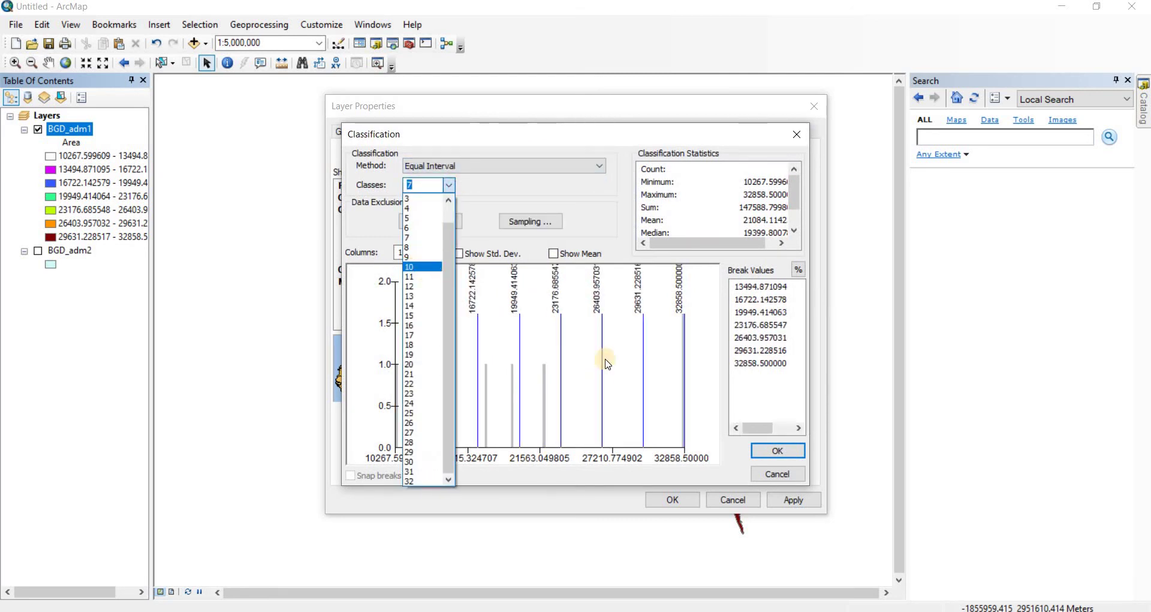
left_click(750, 454)
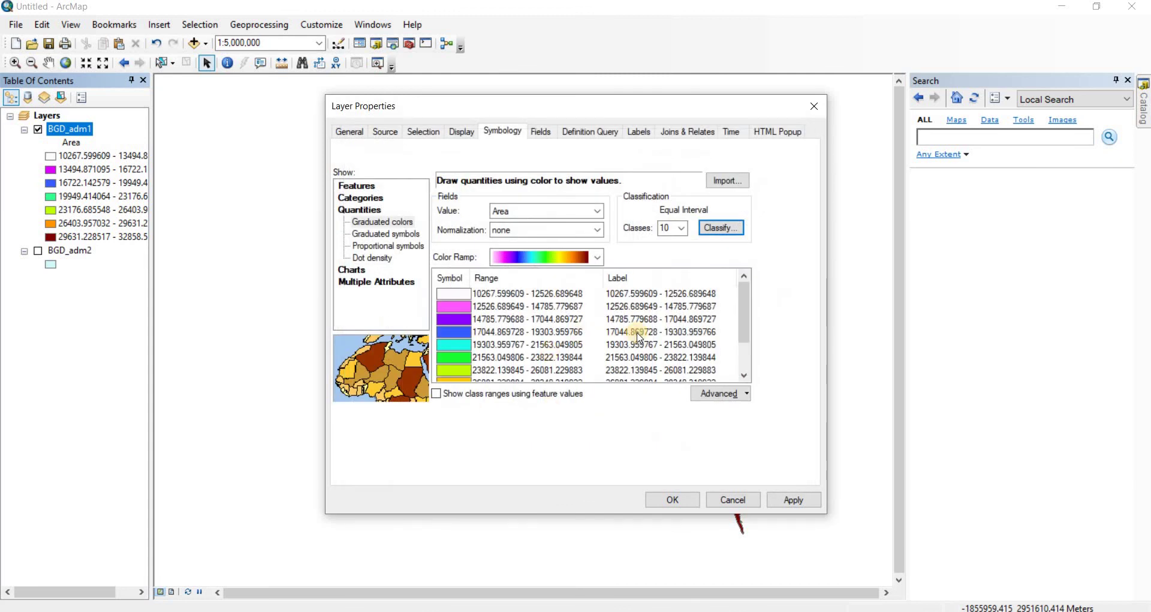
Label the first class 'small' and the second 'greater than small', then apply.
mouse_move(743, 317)
left_mouse_down()
mouse_move(744, 369)
mouse_move(744, 330)
left_mouse_up()
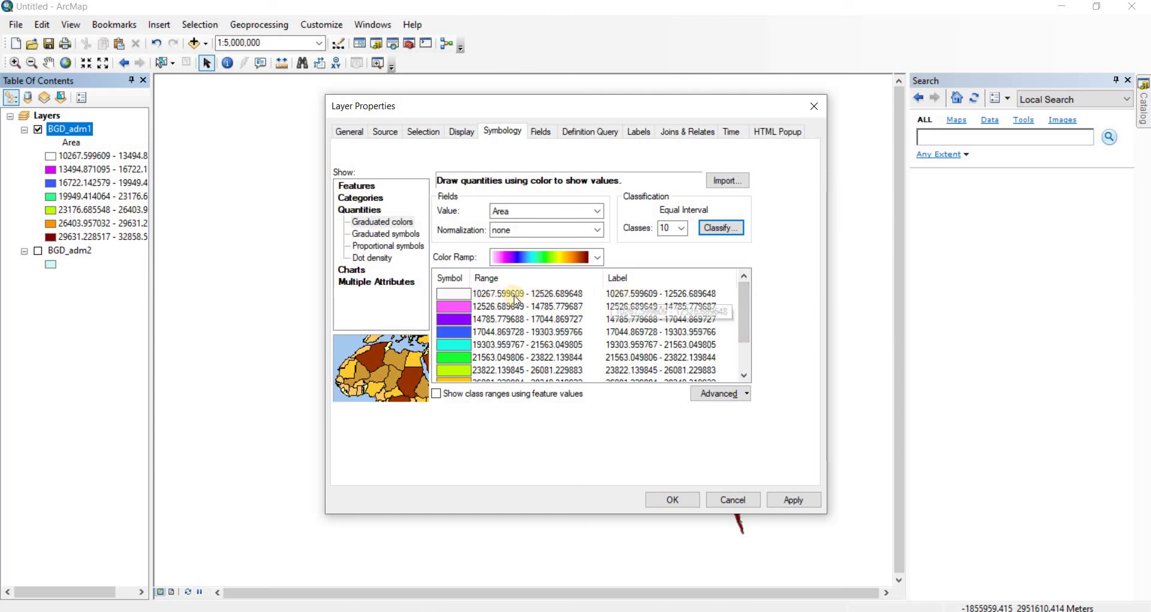
double_click(630, 295)
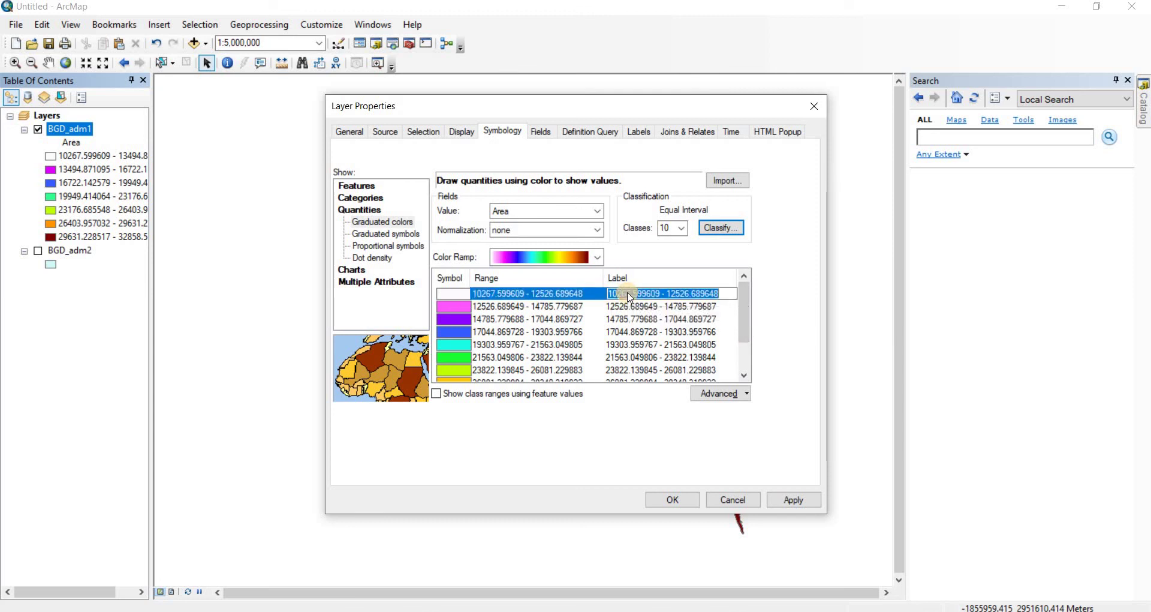
type("small")
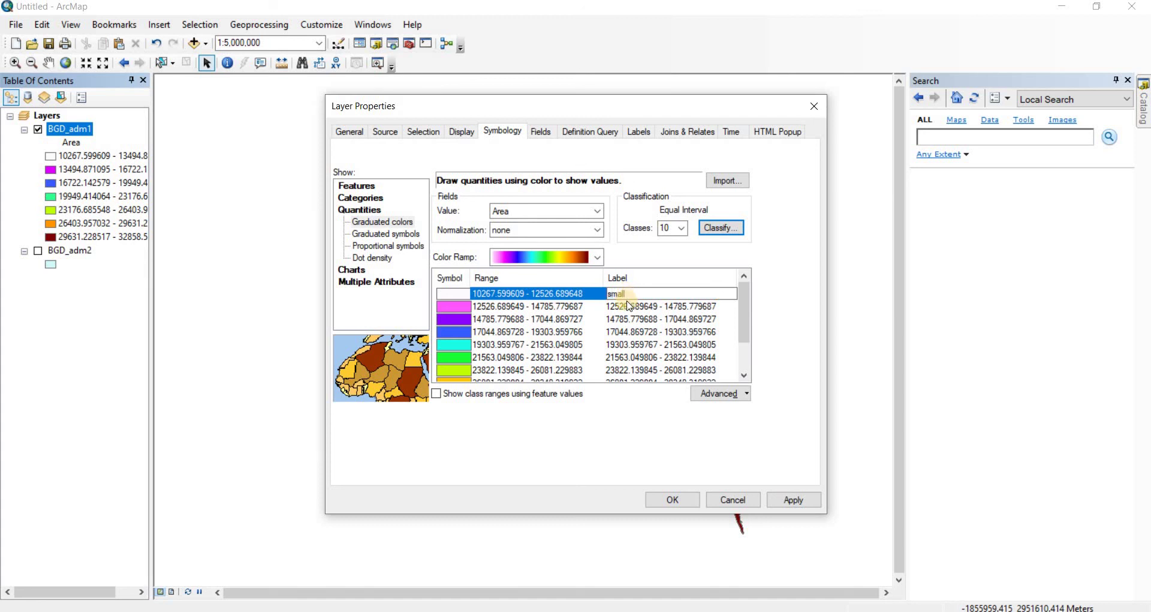
key("Return")
double_click(628, 307)
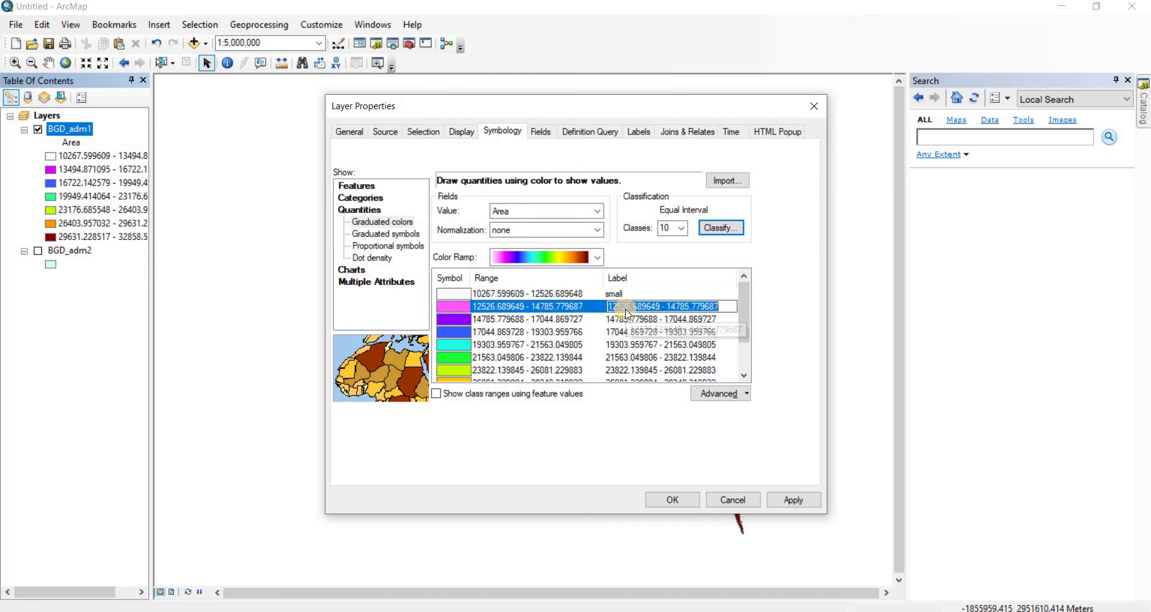
type("greater than small")
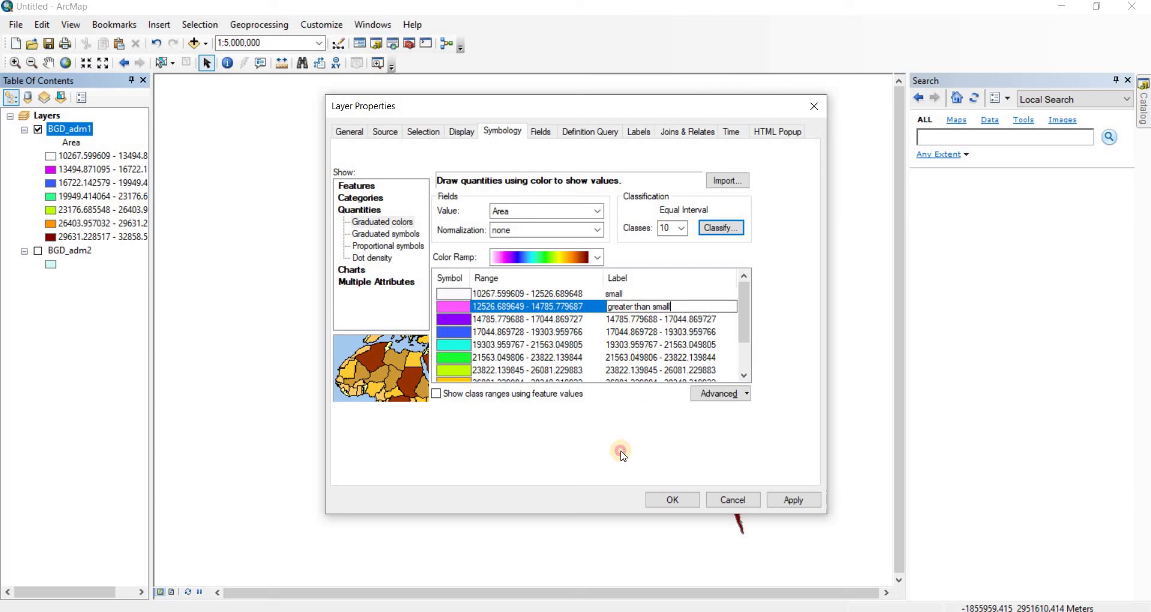
key("Return")
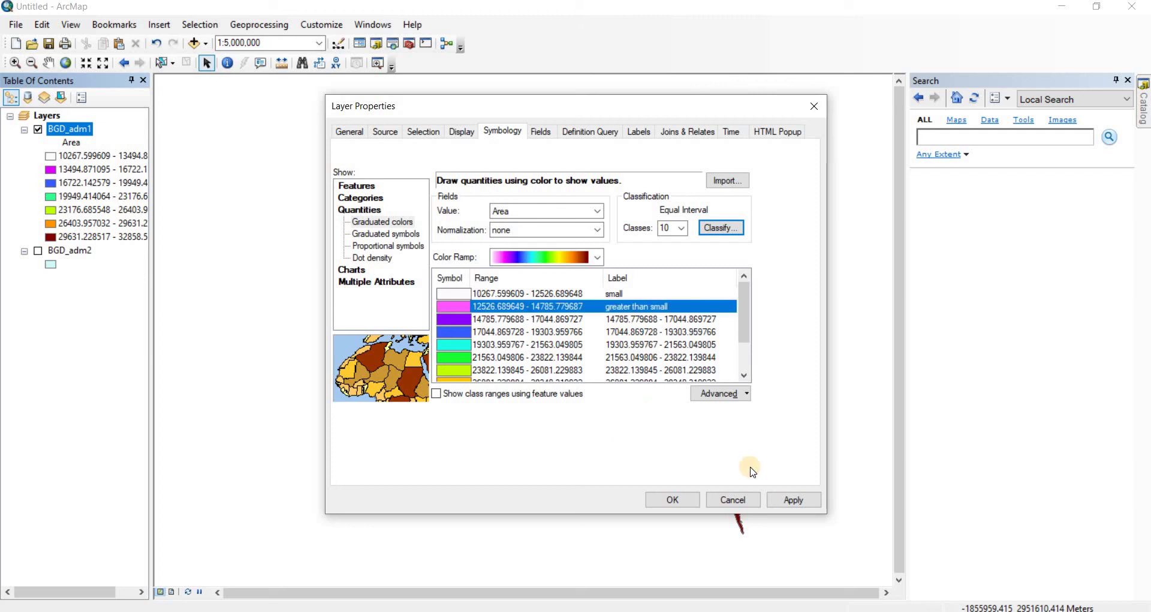
left_click(778, 503)
Close Layer Properties and check the legend's 'small' and 'greater than small' entries.
left_click(671, 500)
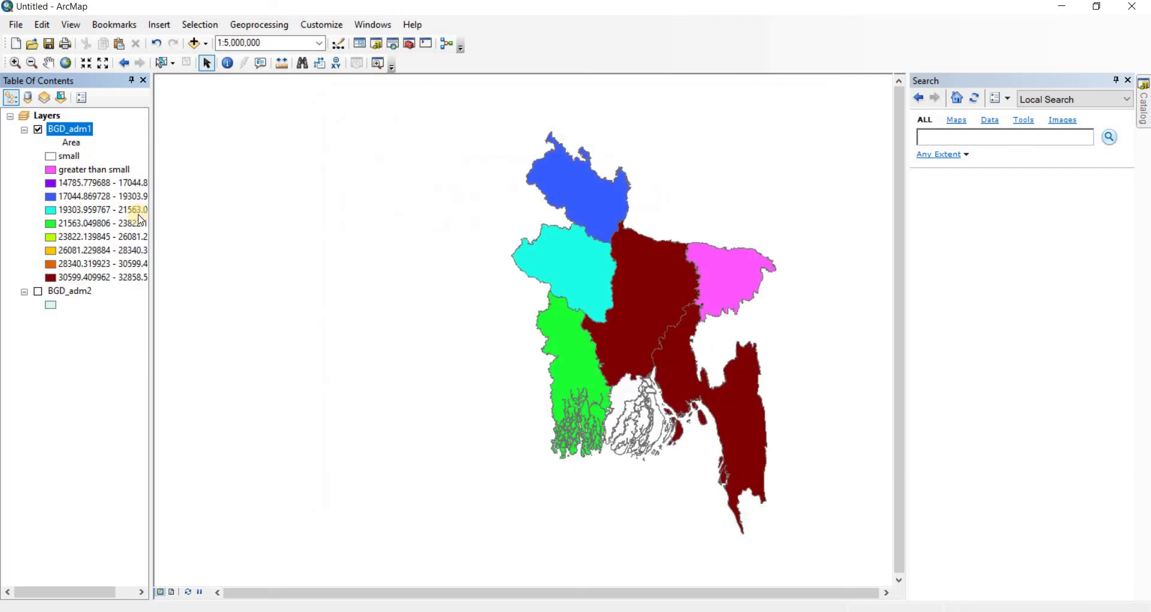
left_click(89, 183)
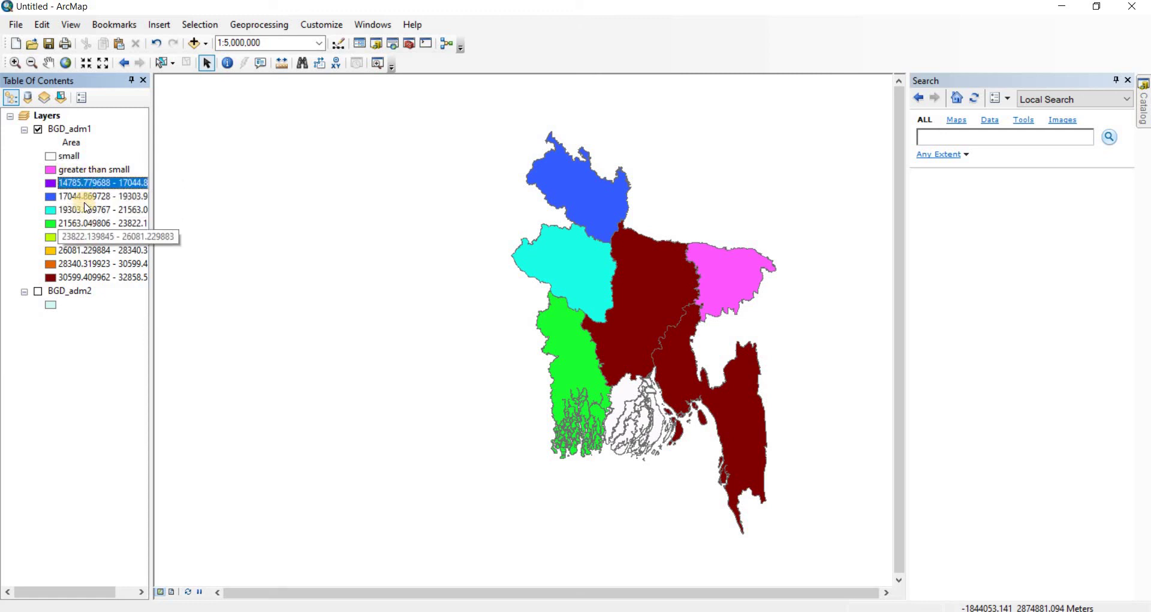